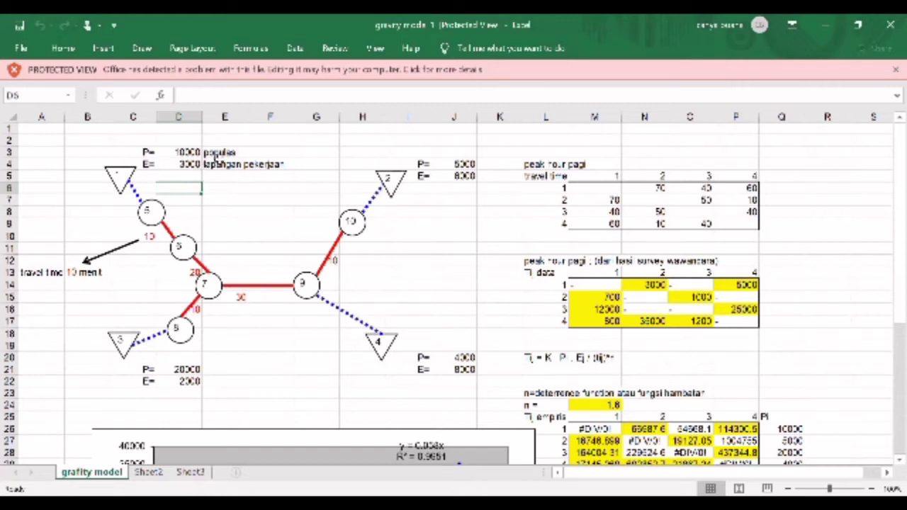
Examine zone 2's population and employment values and the peak-hour travel time matrix in M6:P9, including its formulas.
left_click(440, 164)
left_click(440, 175)
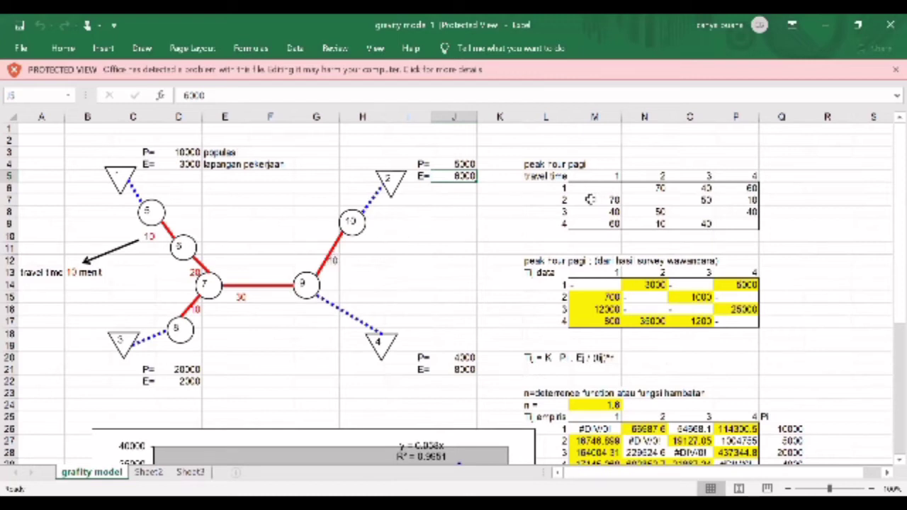
mouse_move(590, 191)
left_mouse_down()
mouse_move(669, 221)
mouse_move(744, 225)
left_mouse_up()
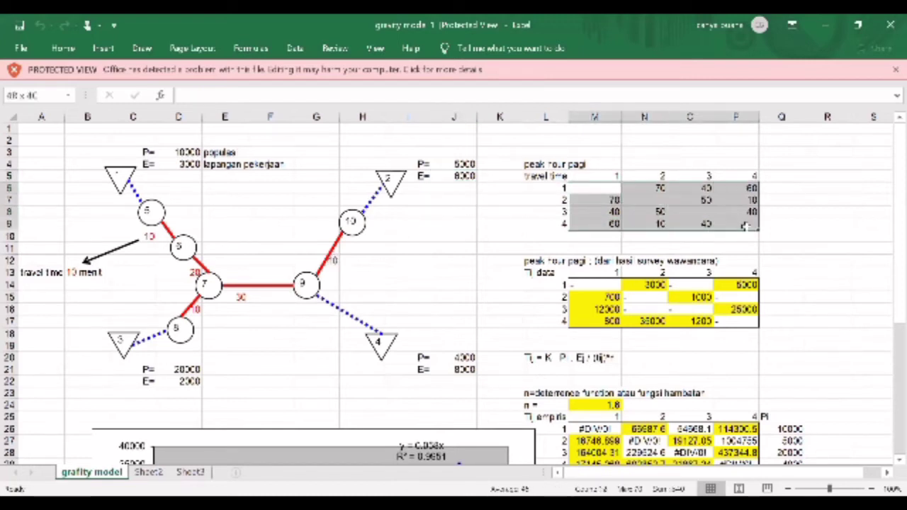
left_click(584, 207)
left_click_drag(588, 188, 740, 224)
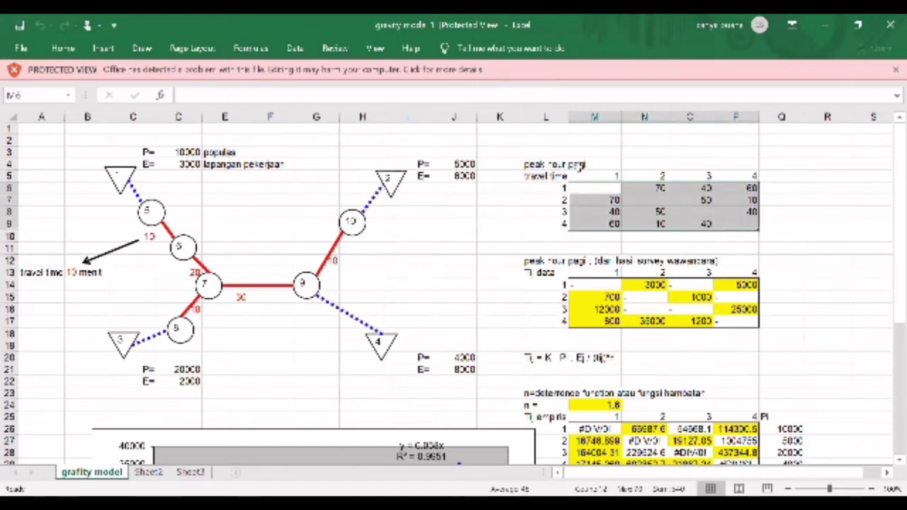
left_click(602, 189)
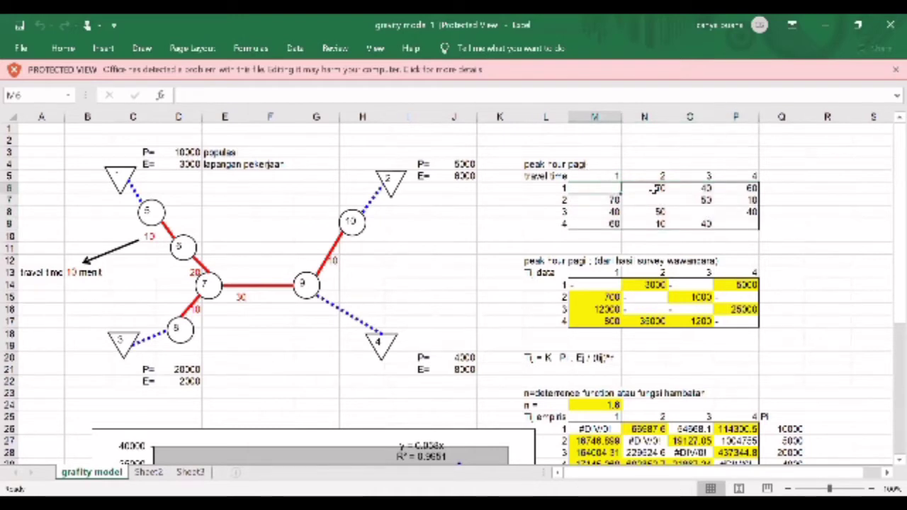
left_click(659, 188)
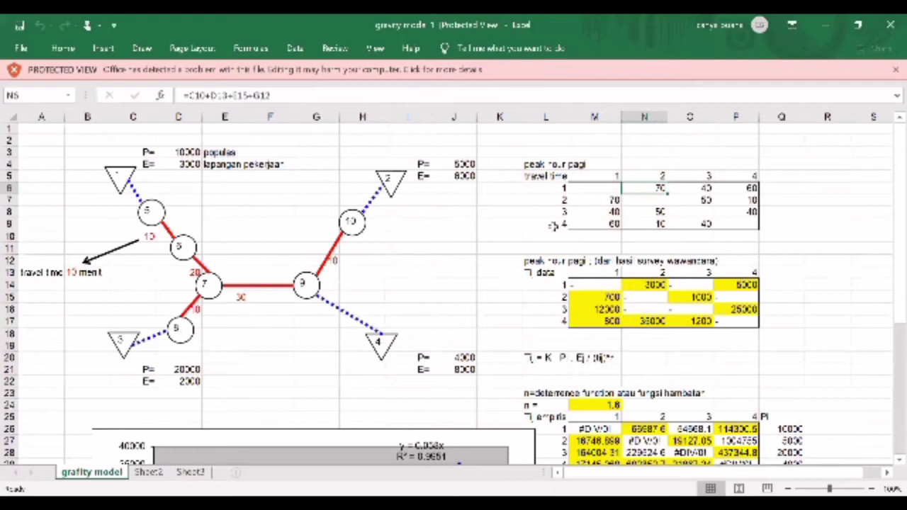
left_click(697, 187)
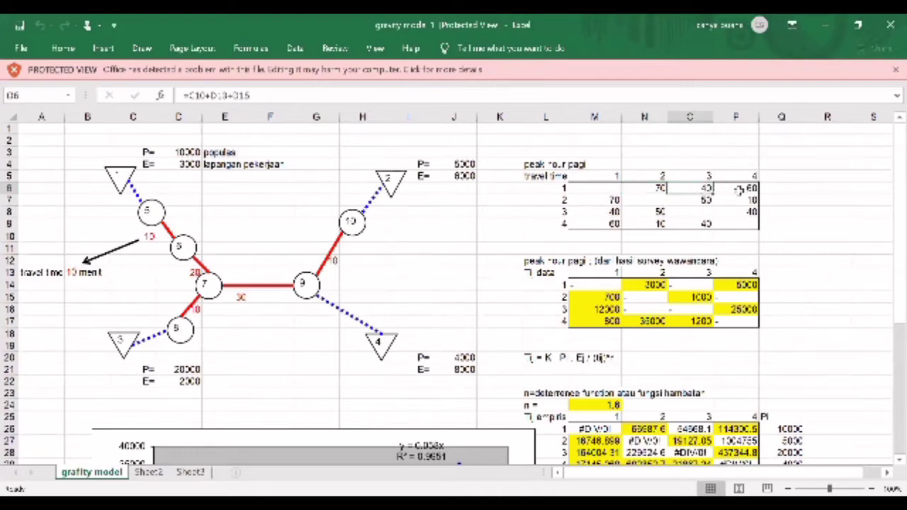
left_click(737, 189)
left_click(593, 198)
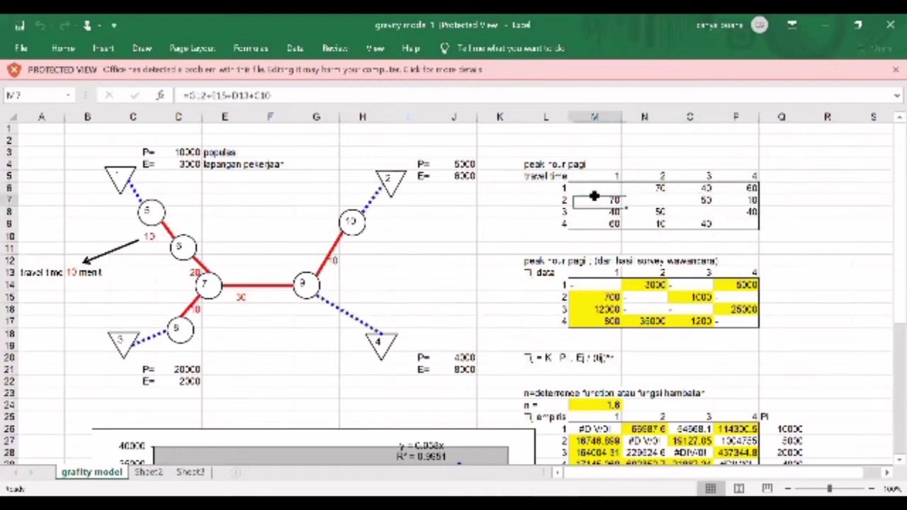
left_click_drag(594, 187, 594, 223)
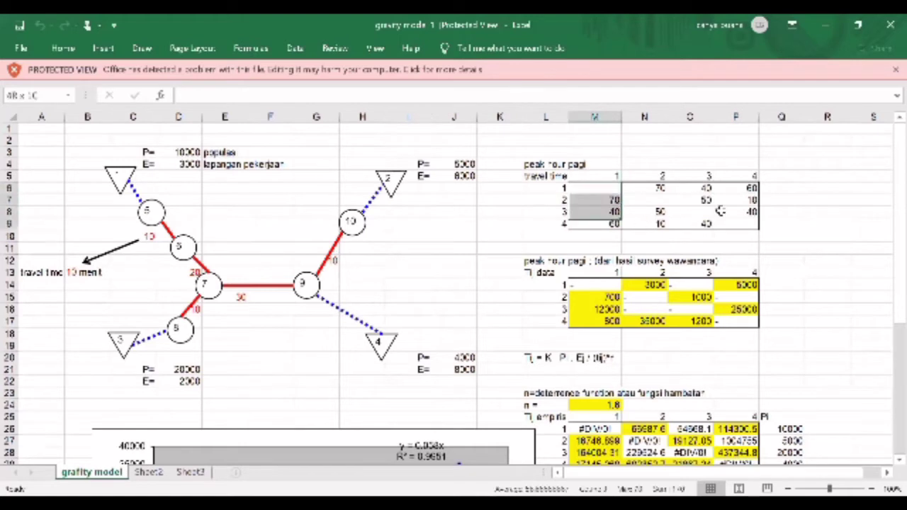
left_click(744, 219, "shift")
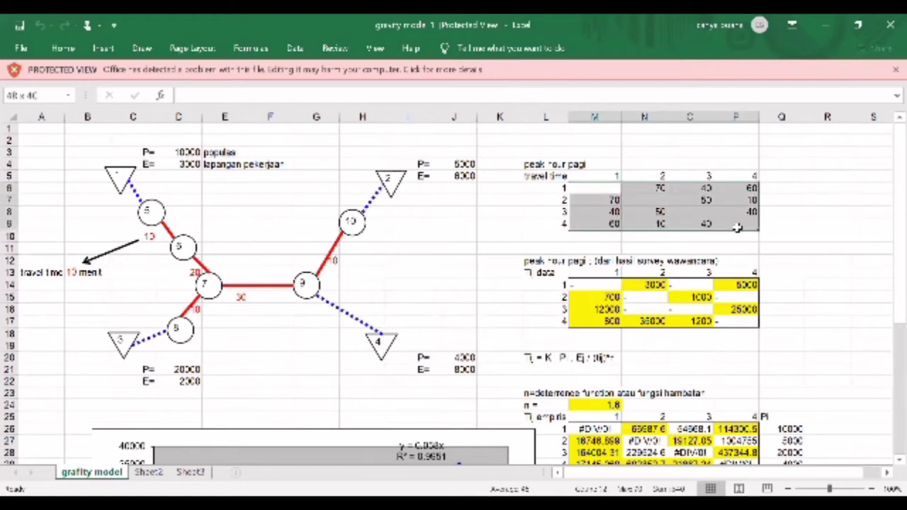
Examine the surveyed morning peak-hour Tij data matrix in M14:P17, checking the trip values between zone pairs.
left_click(582, 285)
scroll(585, 285, "down", 2)
scroll(602, 285, "up", 2)
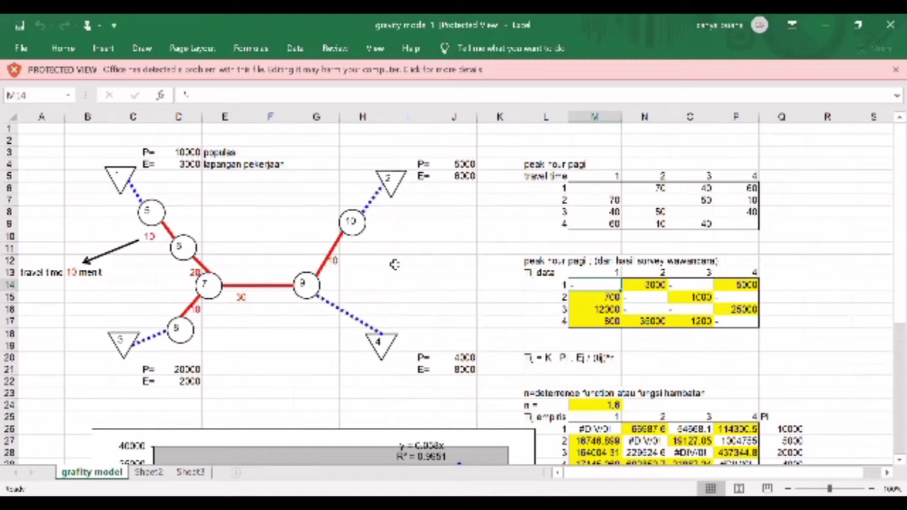
left_click(638, 287)
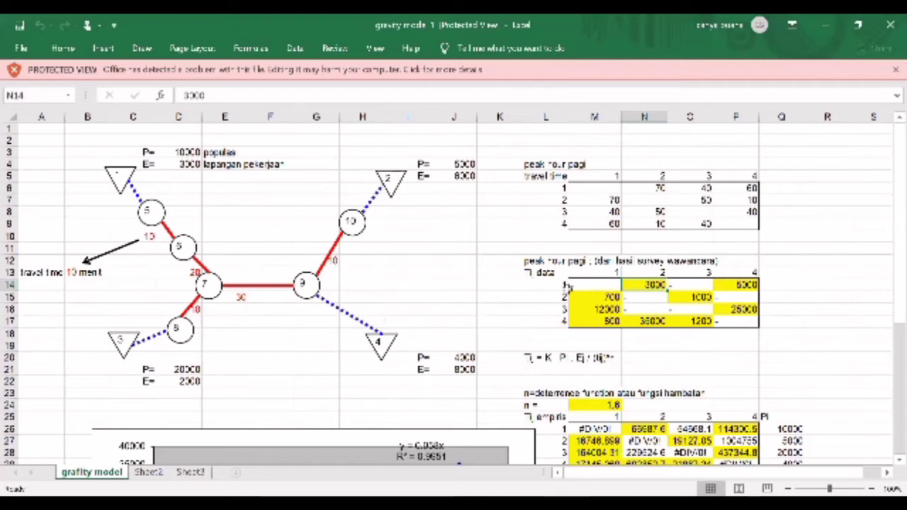
left_click(698, 285)
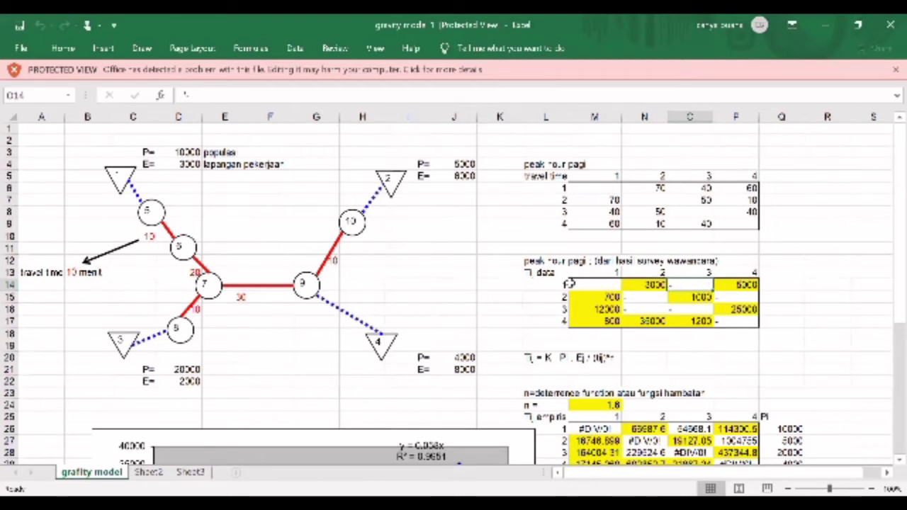
left_click(735, 286)
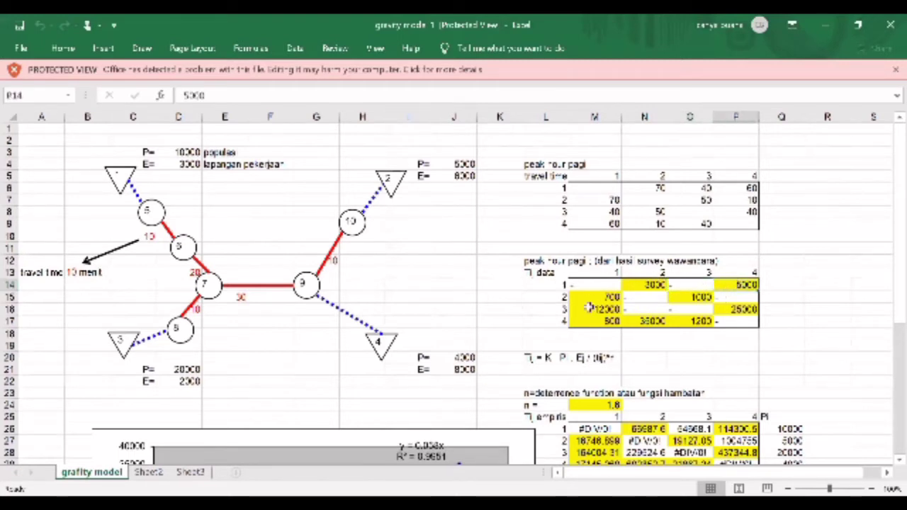
left_click(735, 310)
left_click(663, 284)
left_click(597, 307)
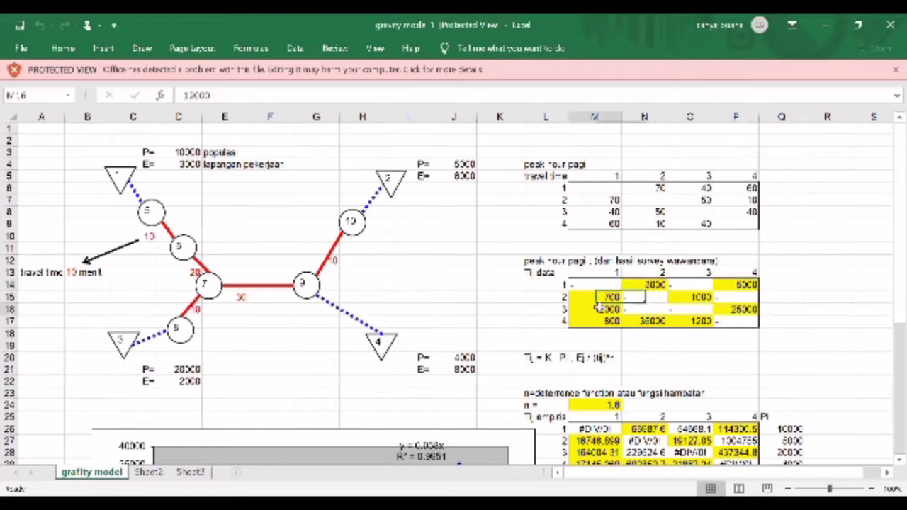
left_click(651, 321)
left_click(689, 321)
left_click(735, 310)
left_click(698, 296)
left_click(603, 299)
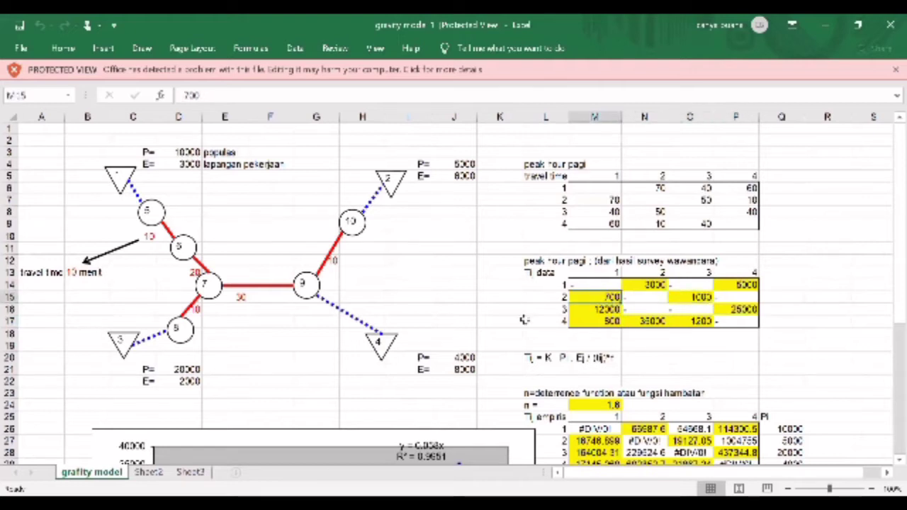
Examine the gravity model formula in L20, the deterrence exponent n in M24 and the Tij regression chart.
scroll(525, 321, "down", 2)
left_click(533, 299)
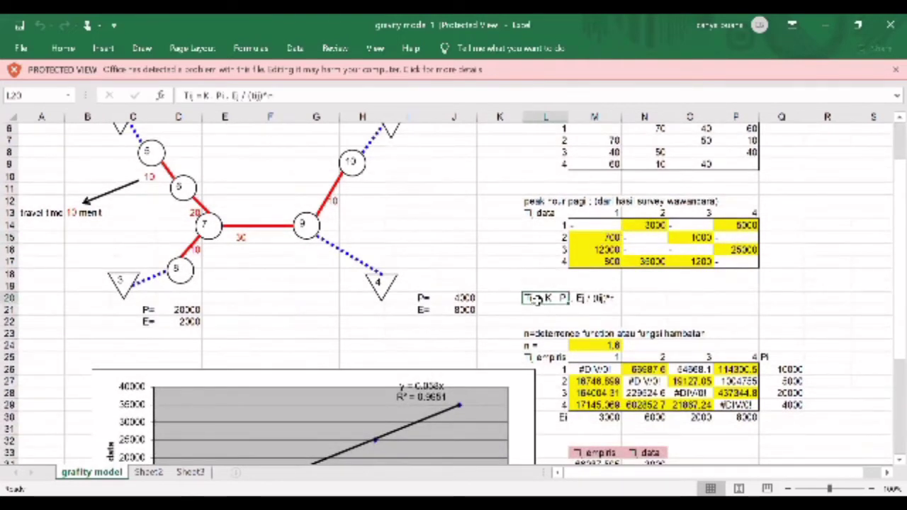
scroll(430, 251, "up", 2)
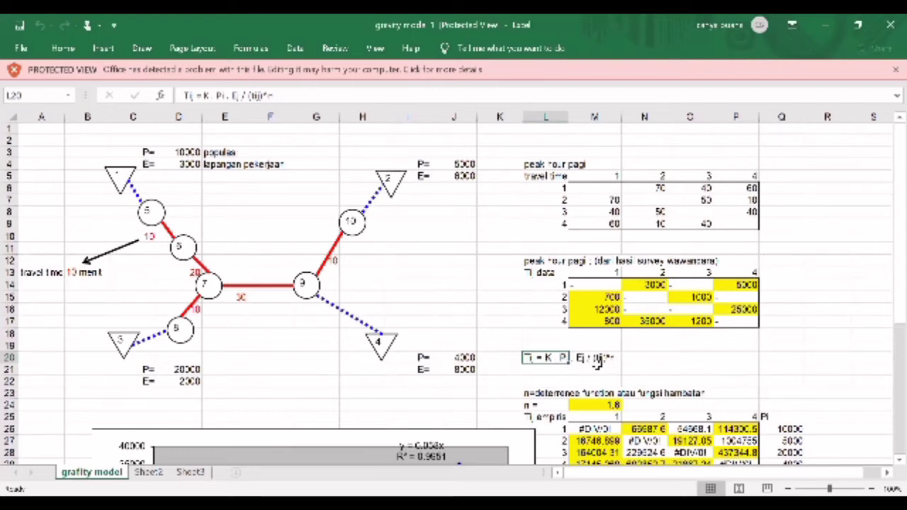
scroll(622, 358, "down", 2)
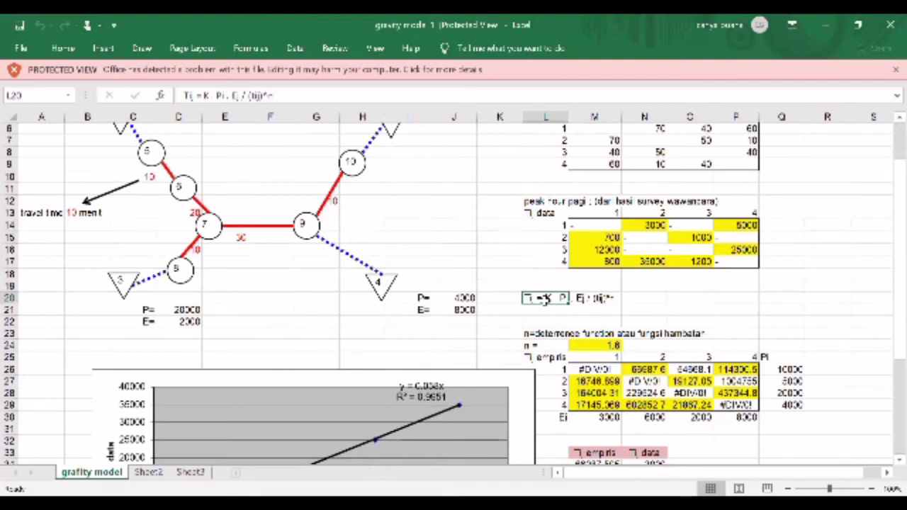
scroll(557, 294, "down", 2)
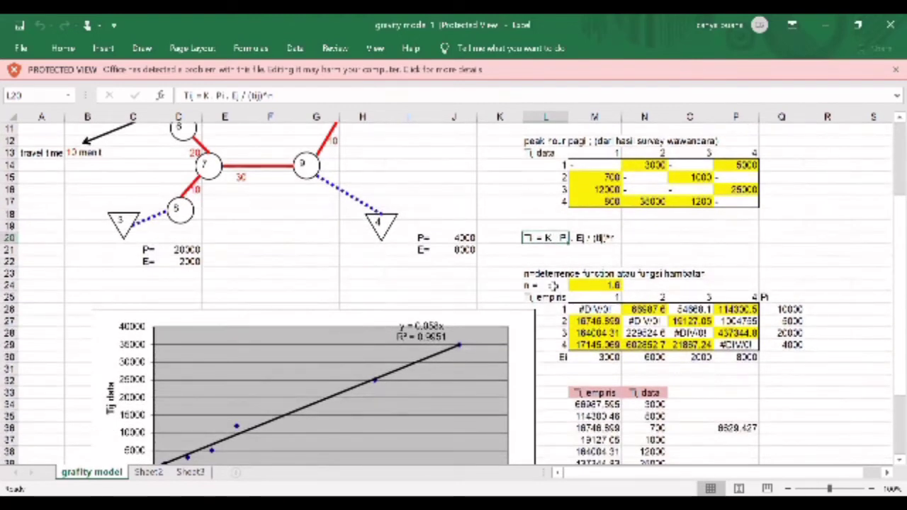
left_click(607, 286)
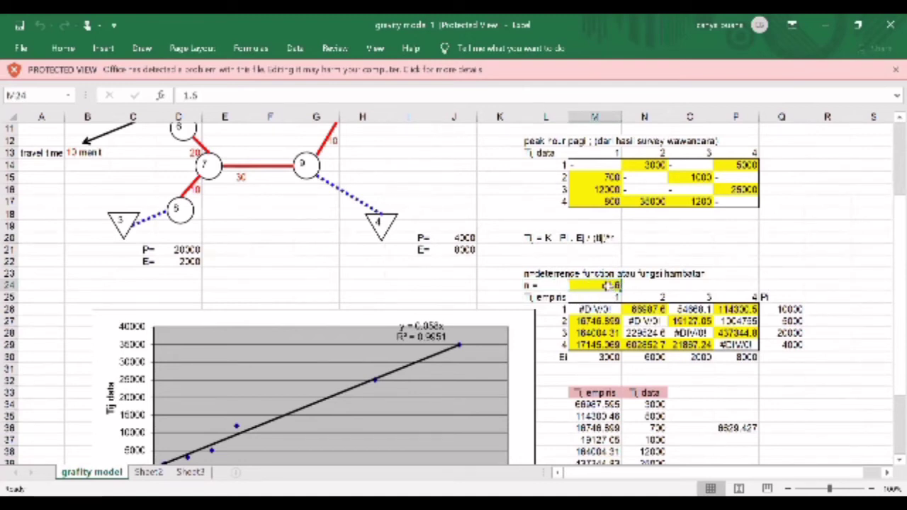
scroll(608, 284, "down", 2)
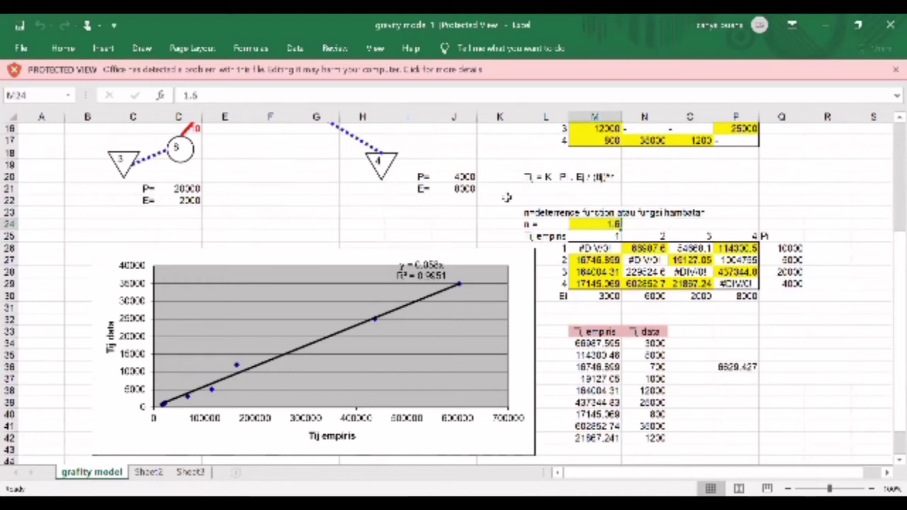
View the workbook's Protected View information and return to the worksheet.
left_click(188, 74)
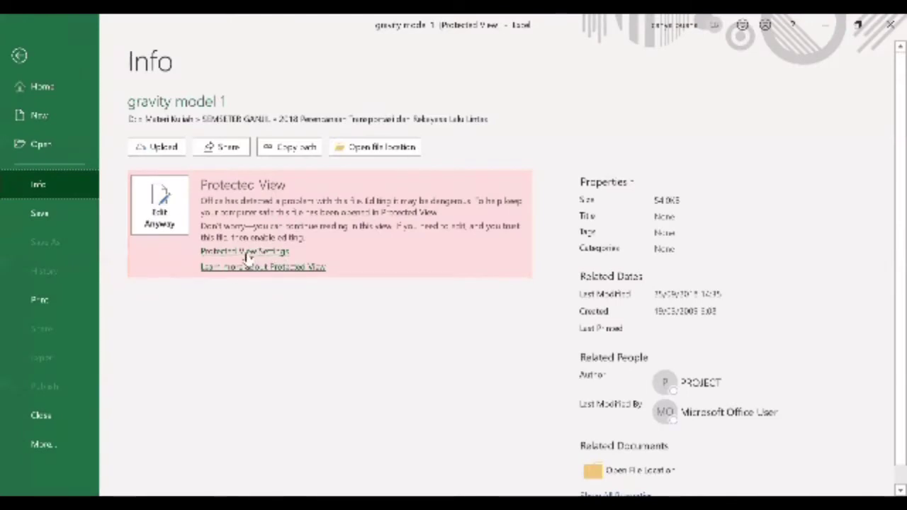
left_click(18, 55)
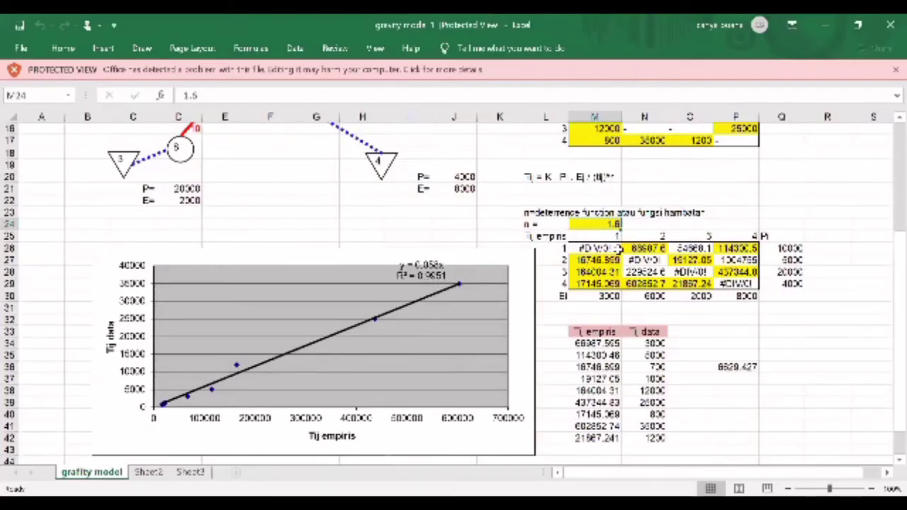
Compare the Tij empiris formula in N26 with the gravity formula in L20, the exponent in M24 and the Ei reference in N30.
left_click(629, 308)
left_click(596, 227)
left_click(564, 176)
scroll(609, 209, "up", 2)
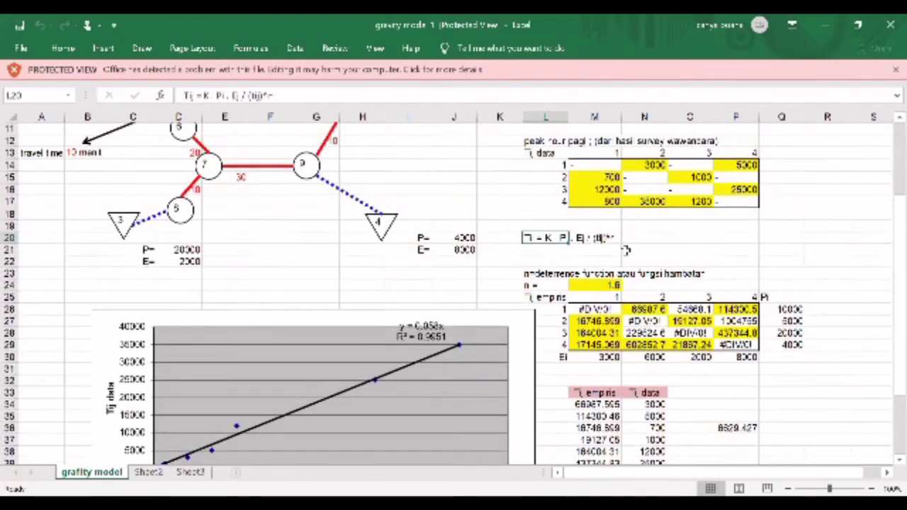
scroll(626, 220, "up", 2)
scroll(629, 221, "up", 2)
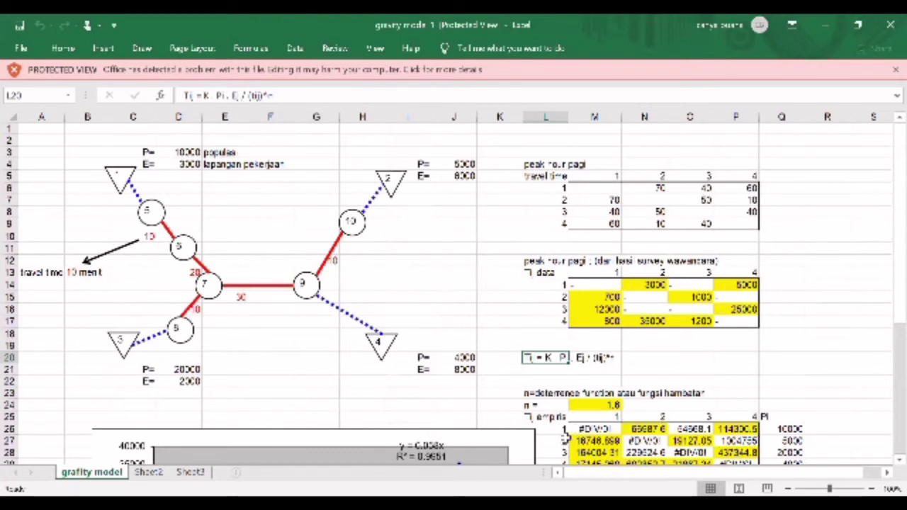
left_click(660, 433)
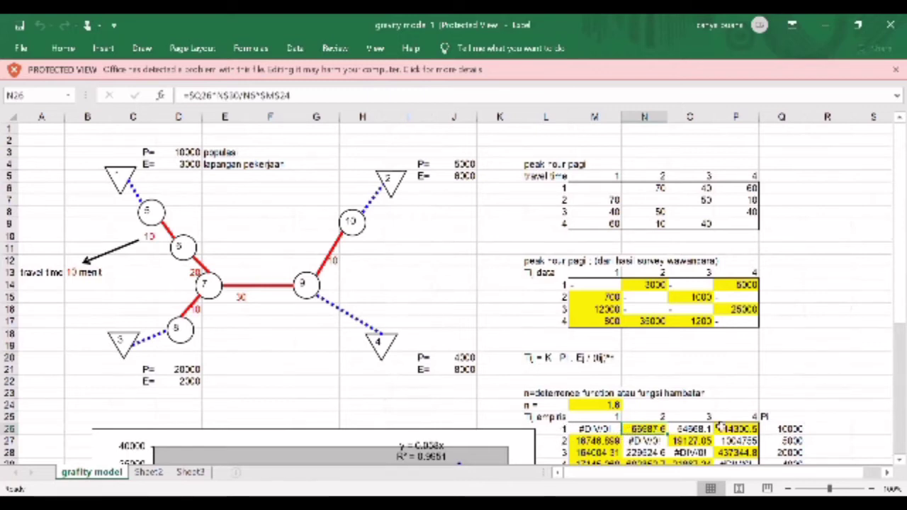
scroll(659, 419, "down", 2)
left_click(655, 418)
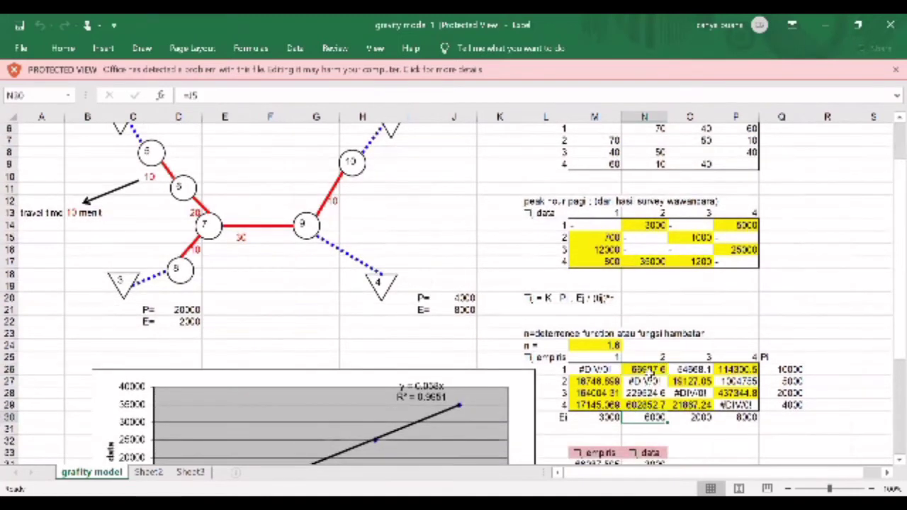
left_click(645, 369)
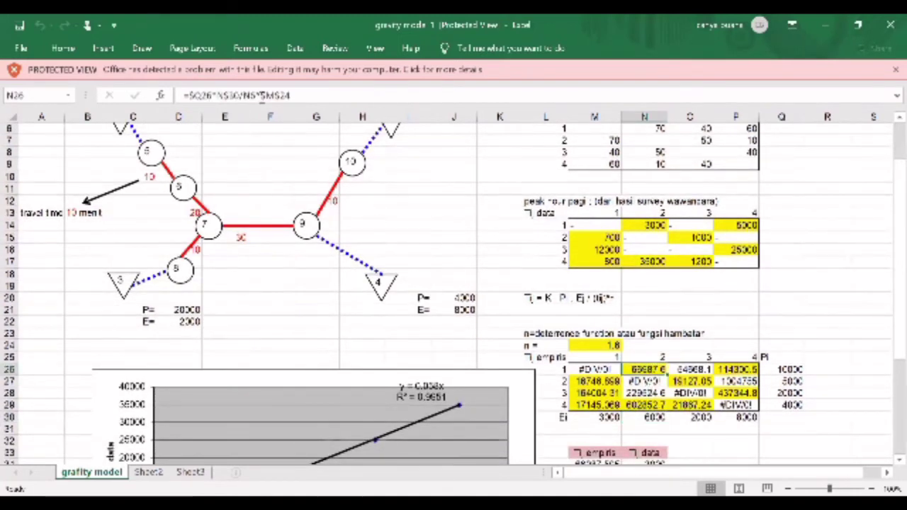
Enable editing of the protected gravity model workbook.
left_click(263, 95)
left_click(420, 303)
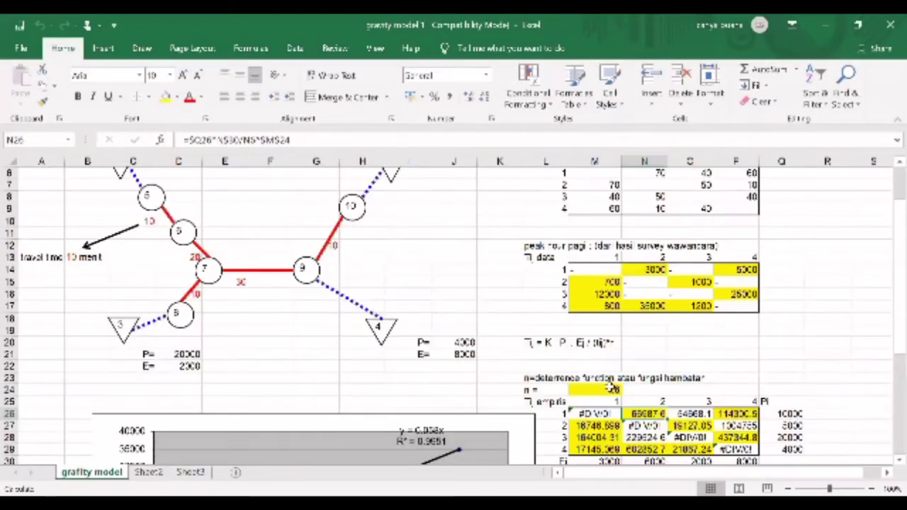
Set the deterrence exponent n in M24 to 1 and check the regression chart's equation and R².
left_click(611, 387)
type("1")
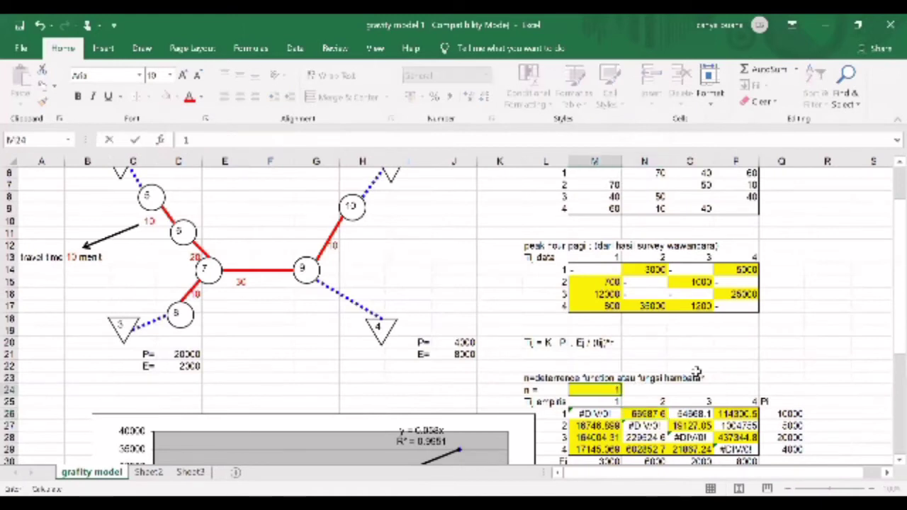
key("Return")
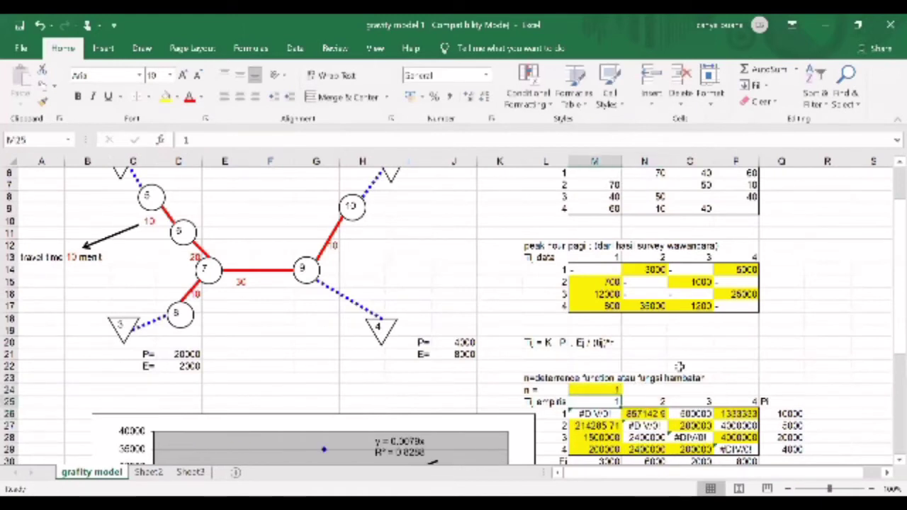
scroll(678, 367, "down", 3)
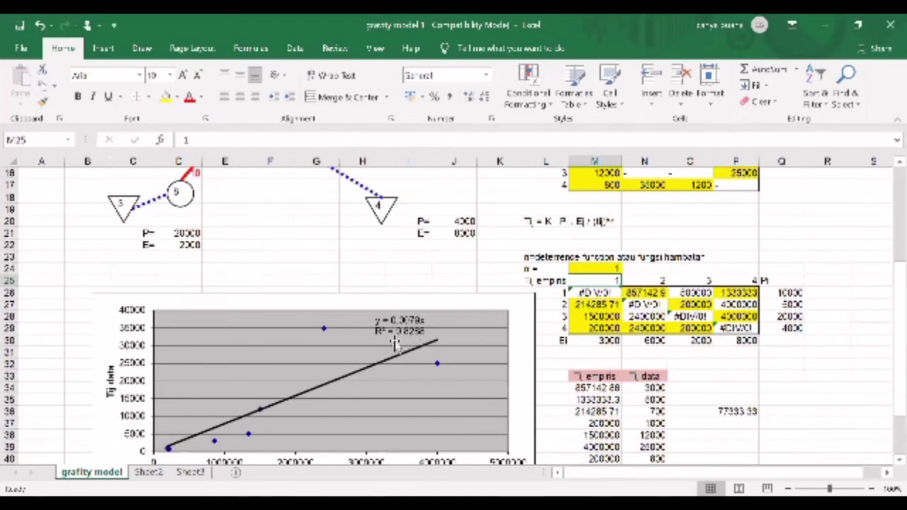
Set the deterrence exponent n in M24 to 1.6 and inspect the Tij empiris formula in N26.
left_click(594, 268)
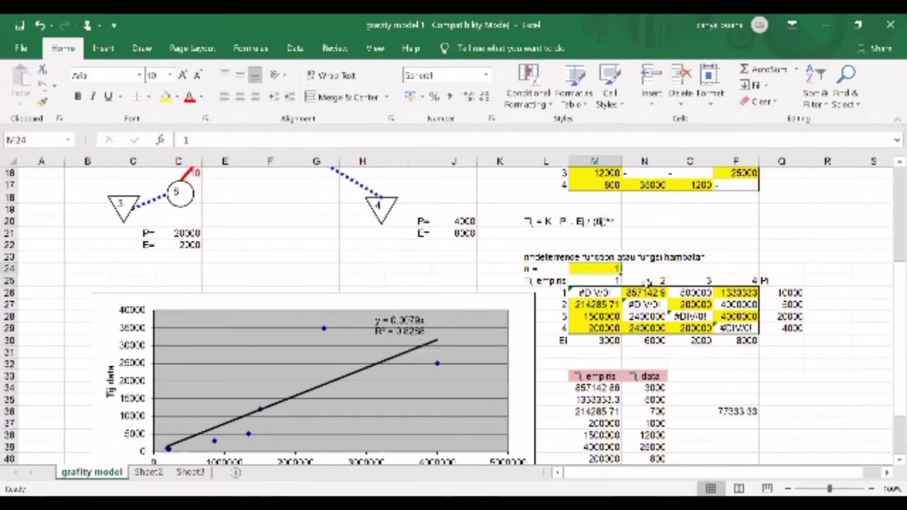
type("1.8")
key("Return")
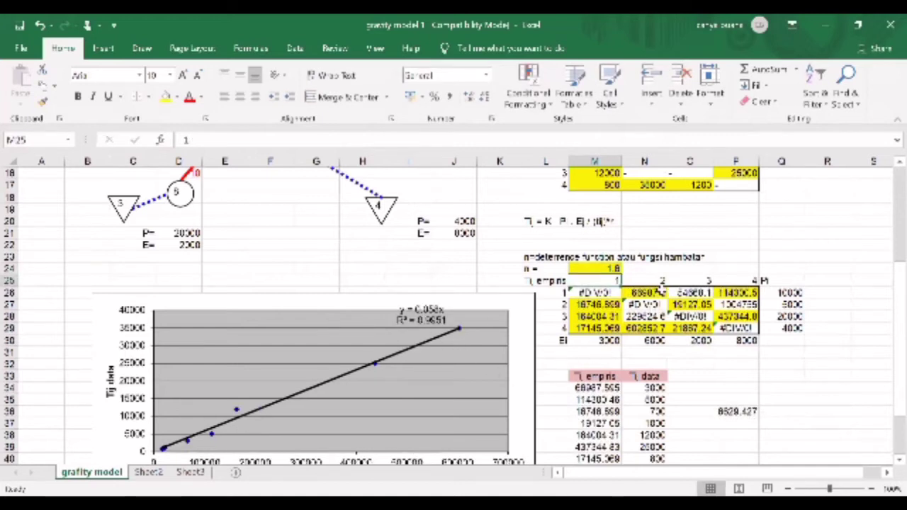
left_click(646, 296)
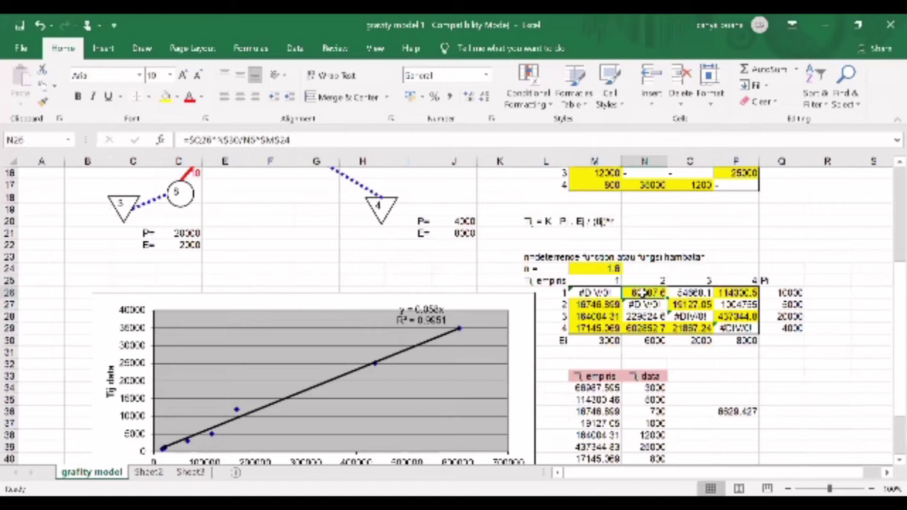
Trace the cell references of the Tij empiris formula in M26 across the worksheet.
left_click(599, 292)
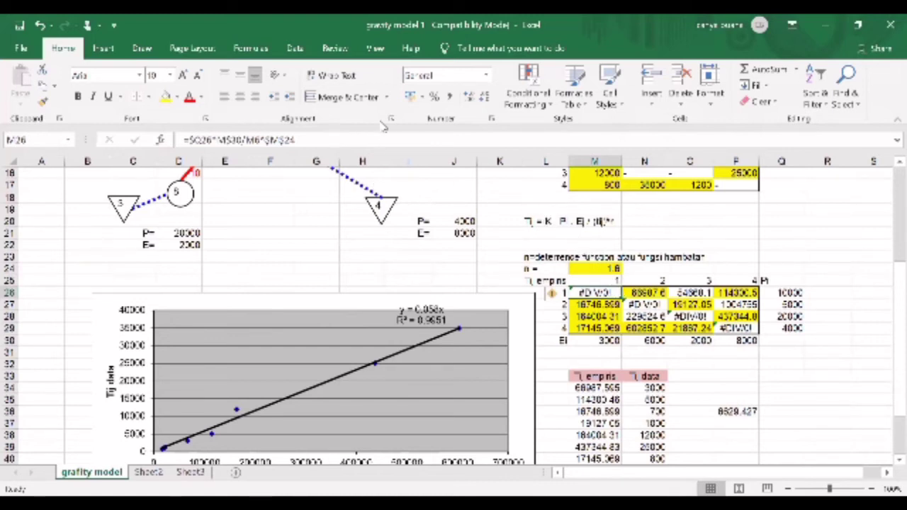
left_click(201, 139)
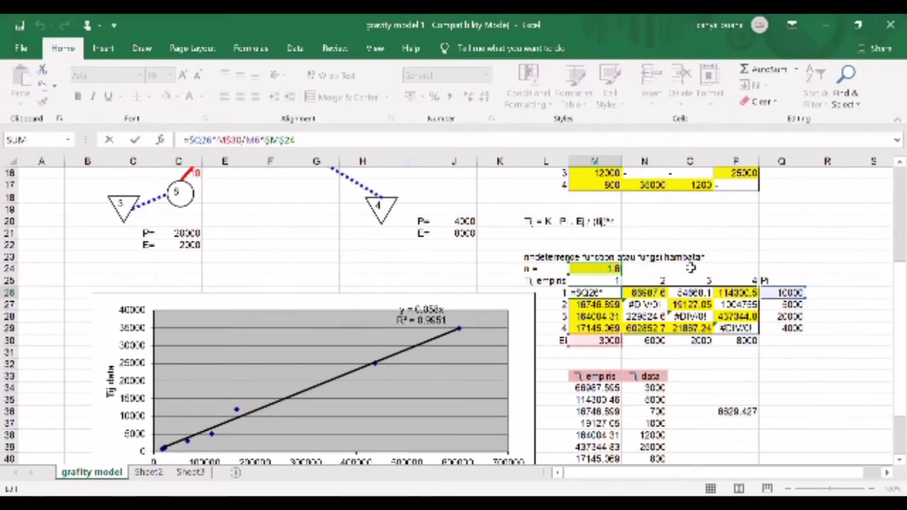
scroll(691, 269, "up", 5)
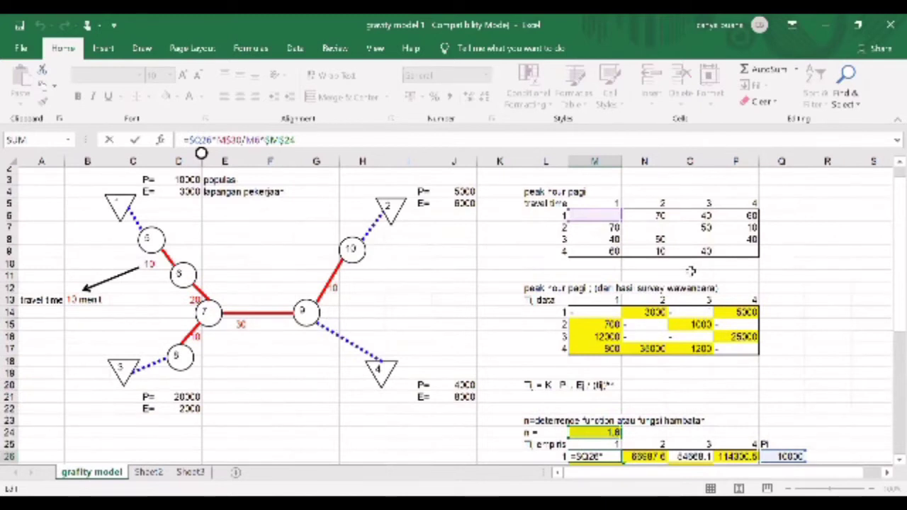
key("ctrl+Return")
scroll(687, 271, "down", 3)
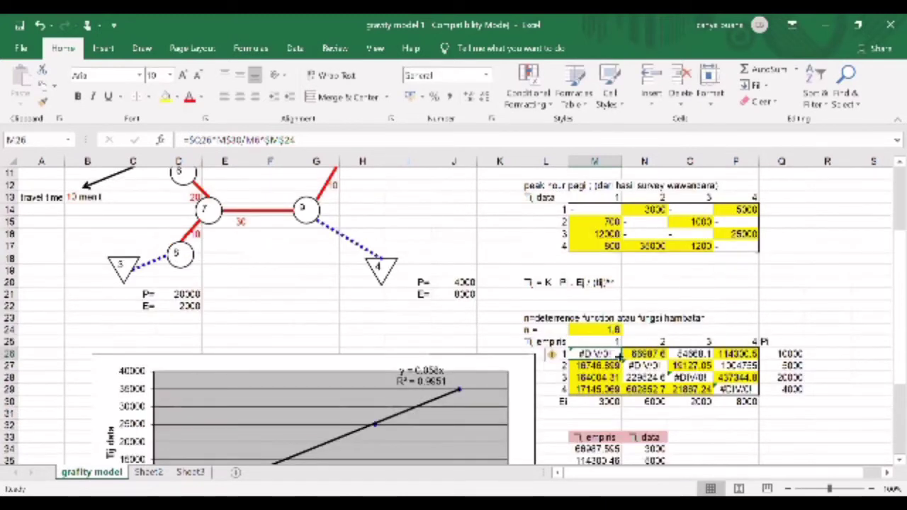
Compare the Tij empiris formulas in N26 and M26 with the gravity formula, the exponent in M24 and the regression chart's equation.
left_click(641, 352)
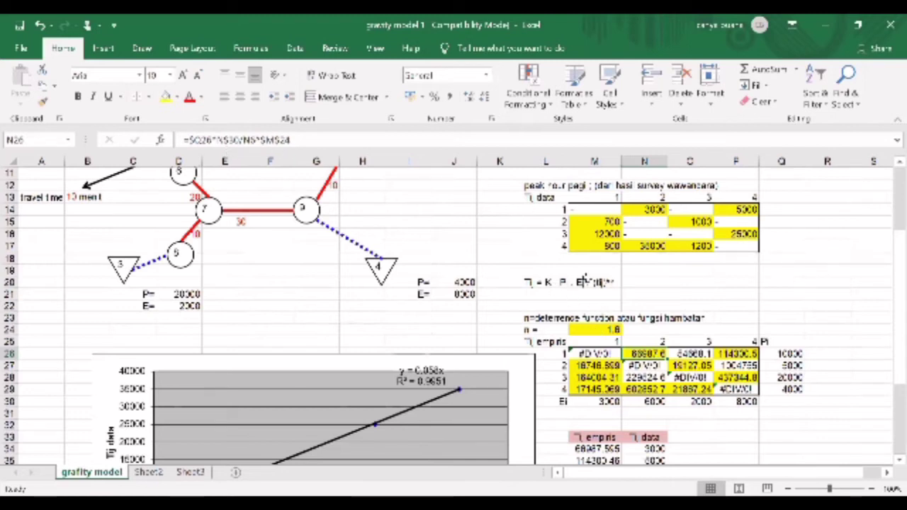
left_click(590, 350)
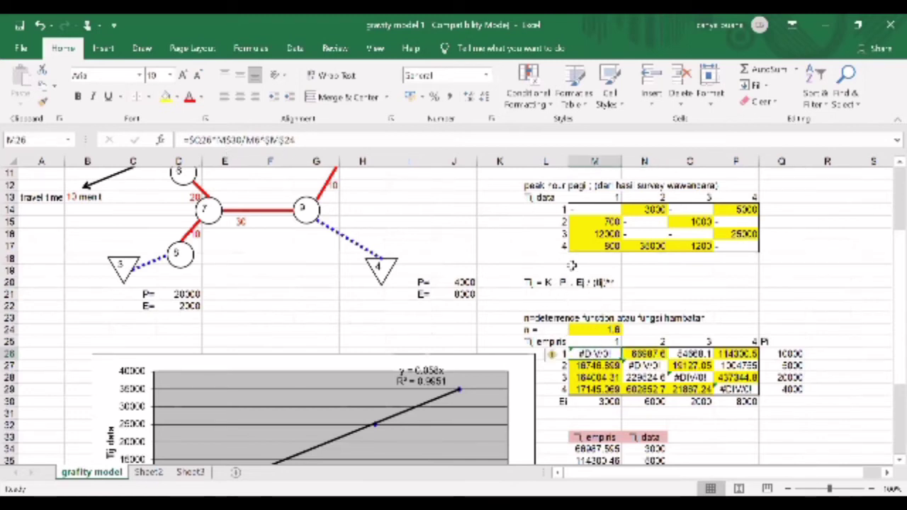
scroll(540, 304, "down", 1)
scroll(546, 305, "down", 3)
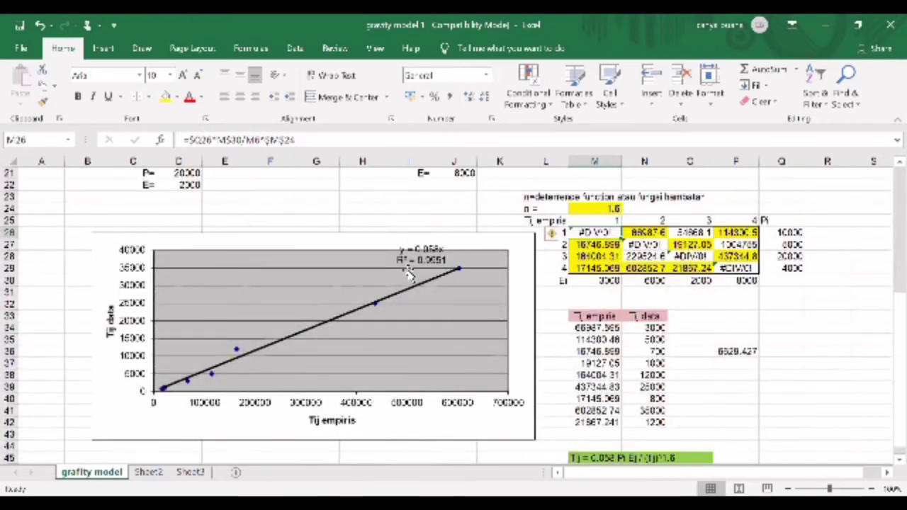
scroll(677, 307, "up", 3)
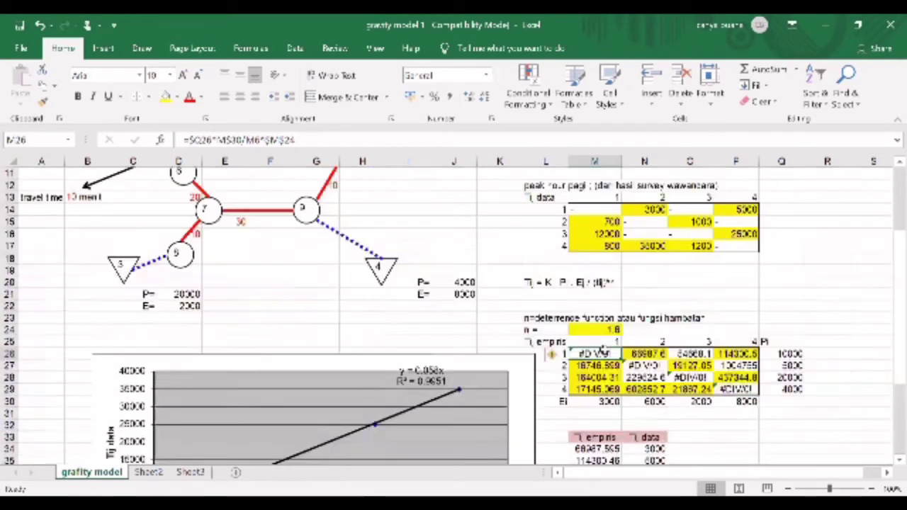
left_click(599, 330)
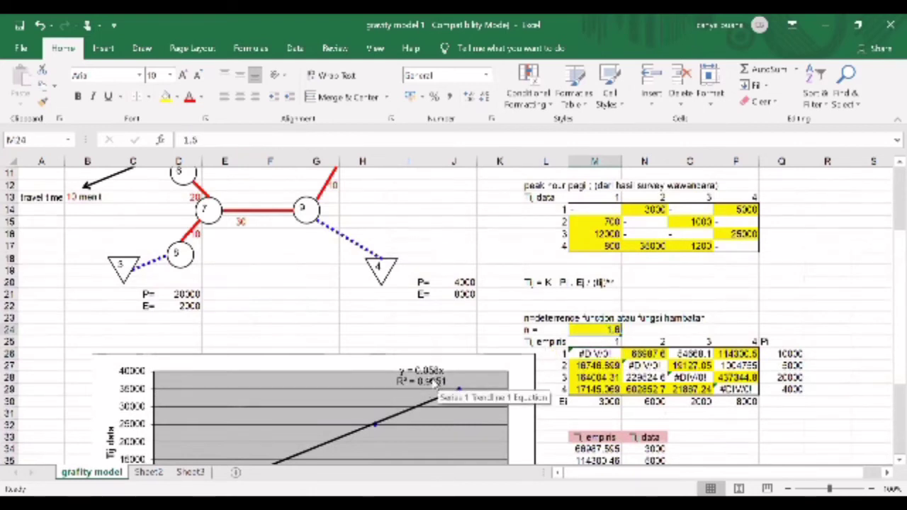
left_click(643, 352)
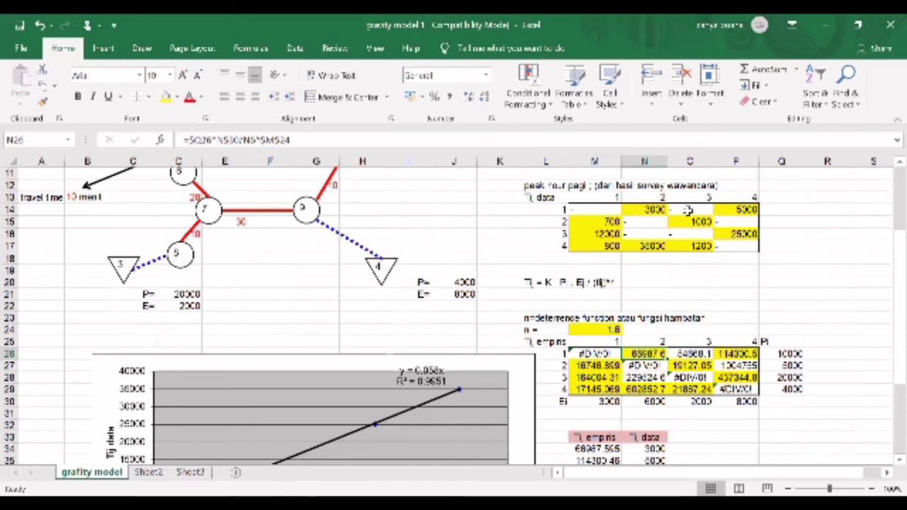
Trace the O26 formula's references to Pi in Q26, Ei in O30, travel time in O6 and the exponent in M24.
left_click(700, 352)
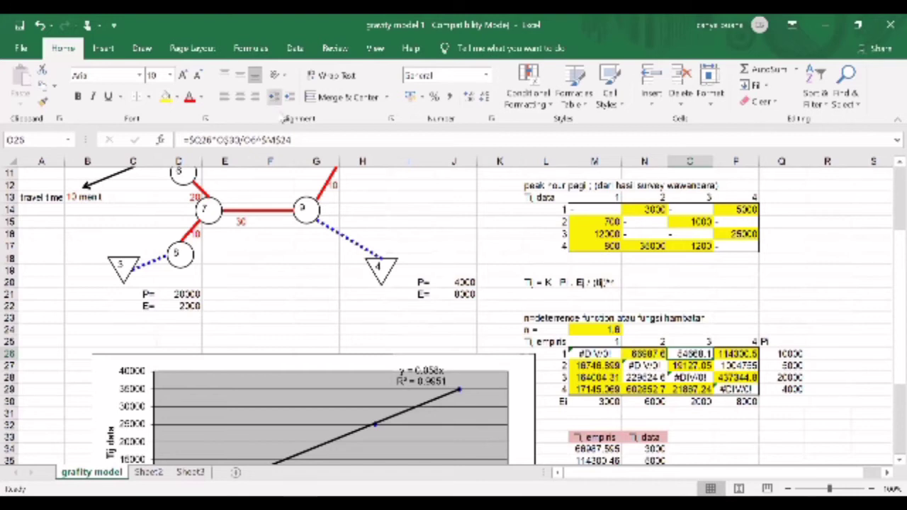
left_click(289, 139)
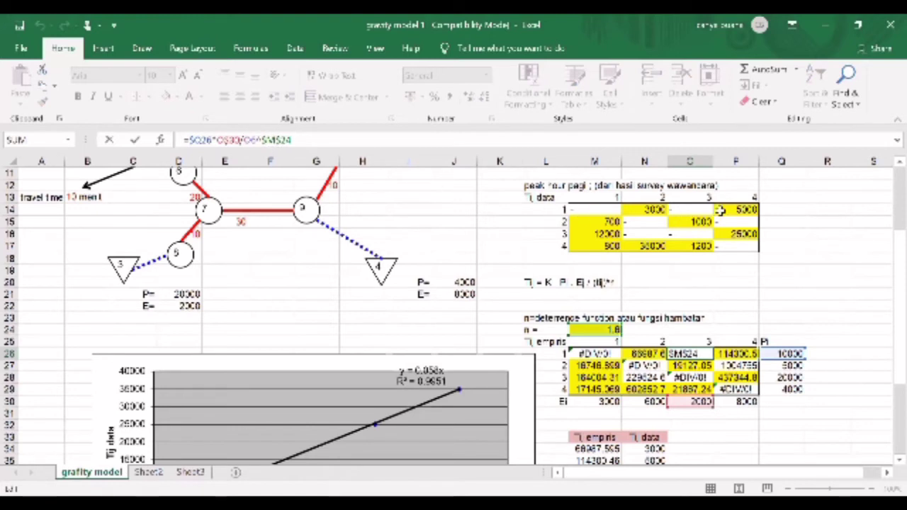
scroll(715, 234, "up", 3)
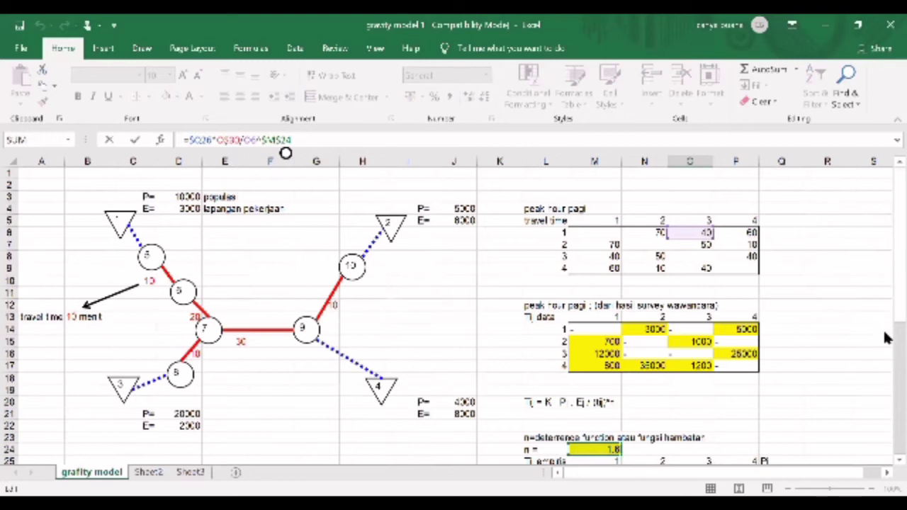
left_click_drag(888, 255, 886, 273)
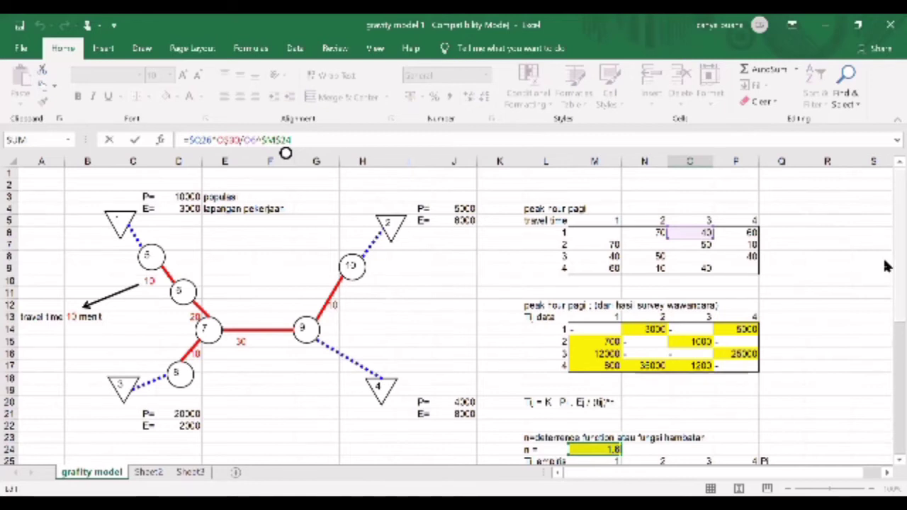
scroll(885, 265, "down", 4)
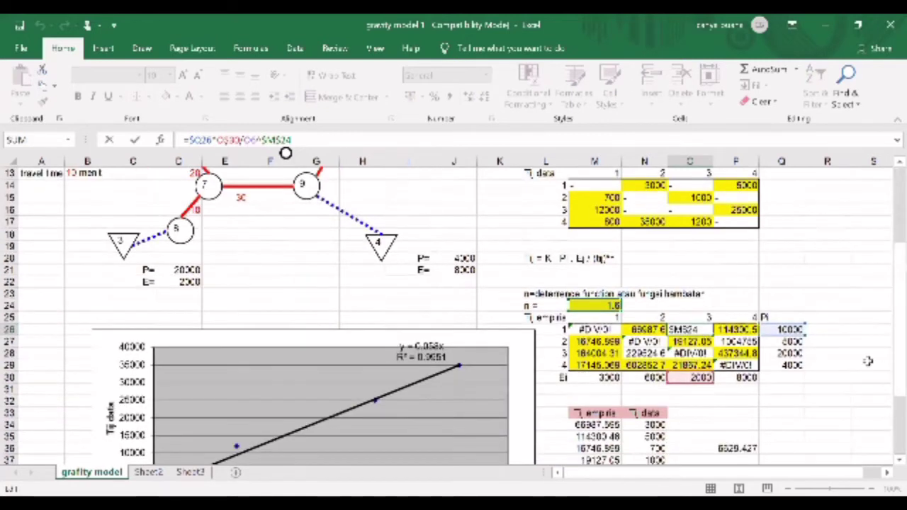
key("Return")
Compare the surveyed Tij matrix M14:P17 with the empirical matrix M26:P29 and the paired Tij list in M34:N42.
scroll(635, 378, "down", 2)
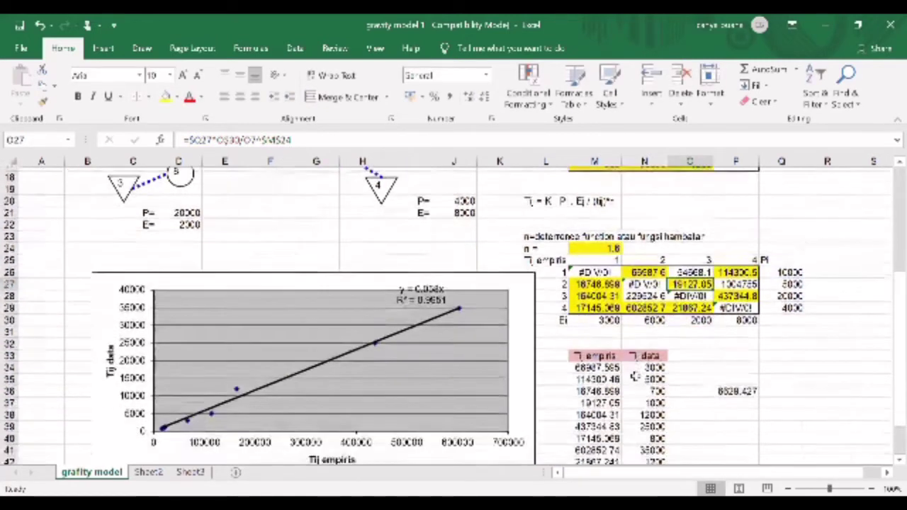
scroll(610, 298, "up", 2)
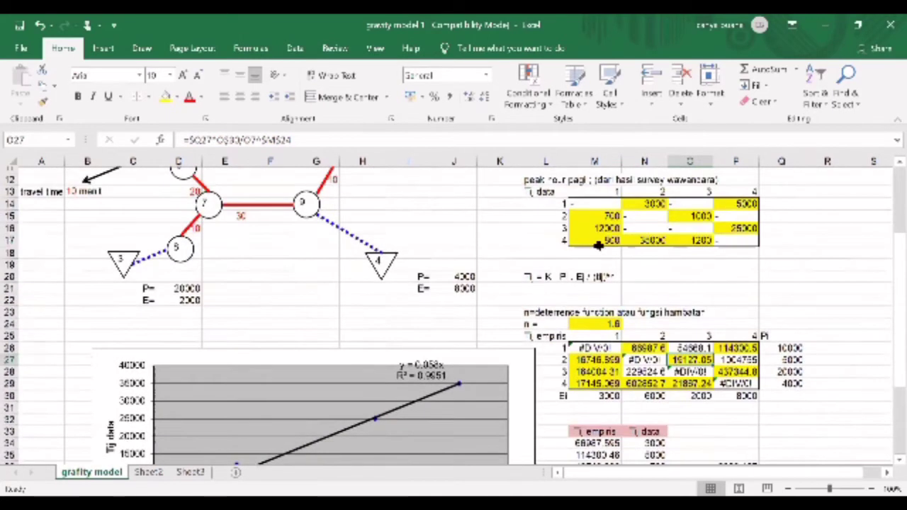
scroll(659, 407, "down", 1)
scroll(623, 340, "up", 1)
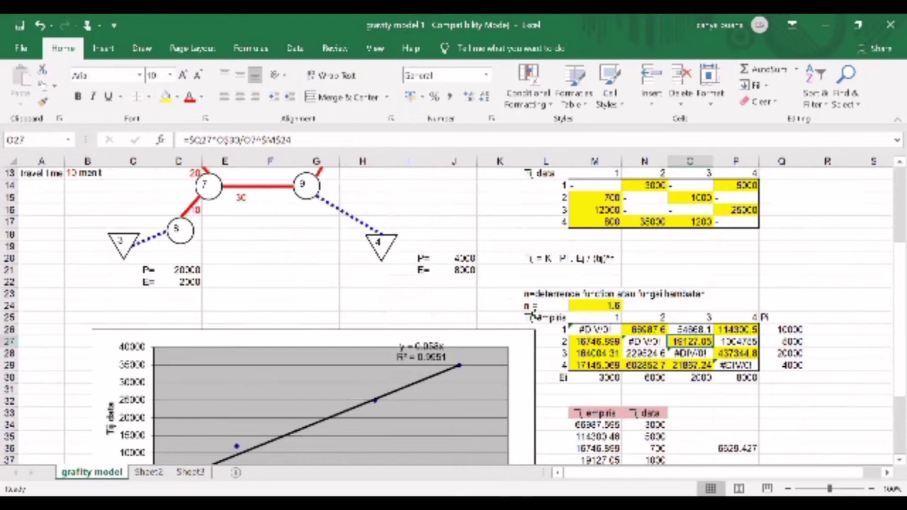
left_click(549, 173)
left_click_drag(576, 186, 740, 221)
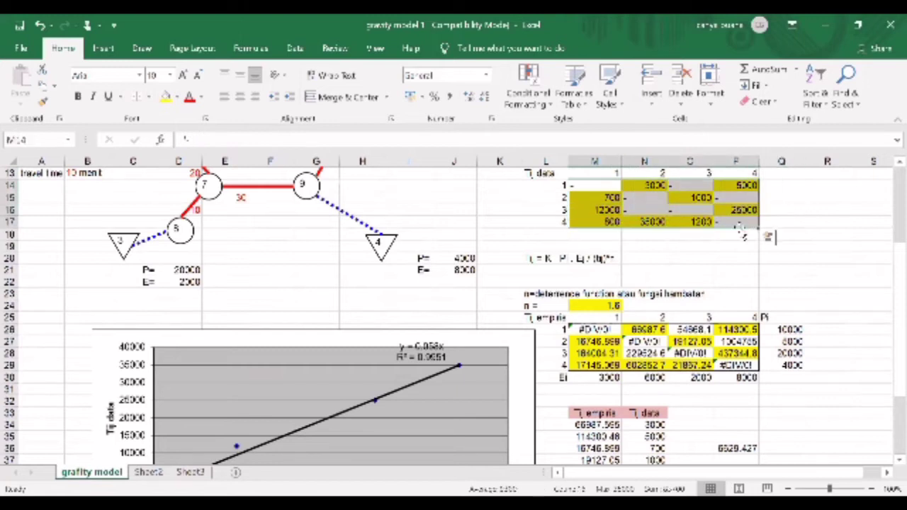
left_click_drag(586, 325, 740, 365)
scroll(654, 402, "down", 3)
left_click_drag(588, 305, 652, 399)
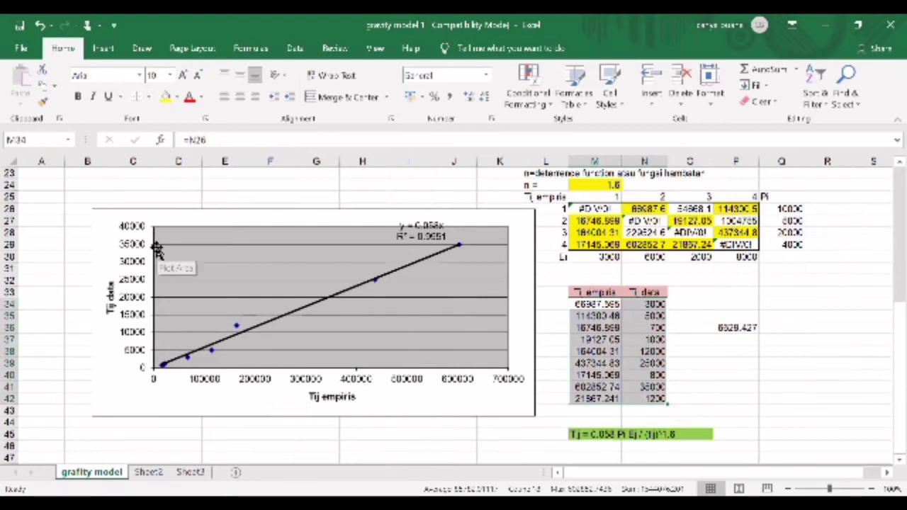
Try the deterrence exponent n in M24 at 1 and at 1.1, checking the regression chart's R² for each.
scroll(471, 326, "up", 2)
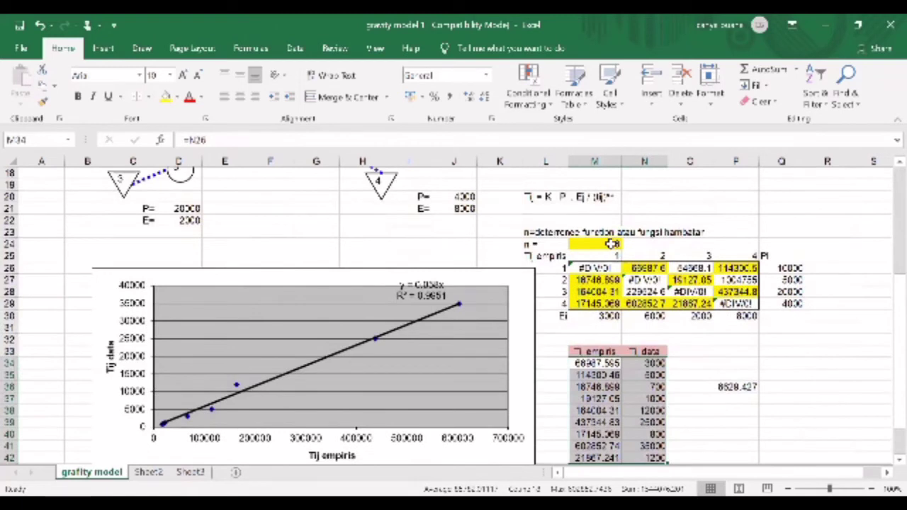
left_click(609, 245)
type("1")
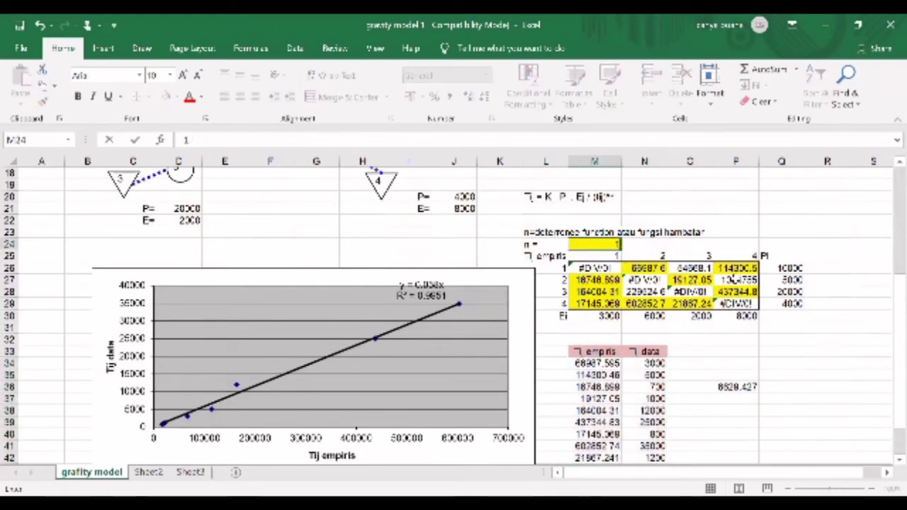
key("Return")
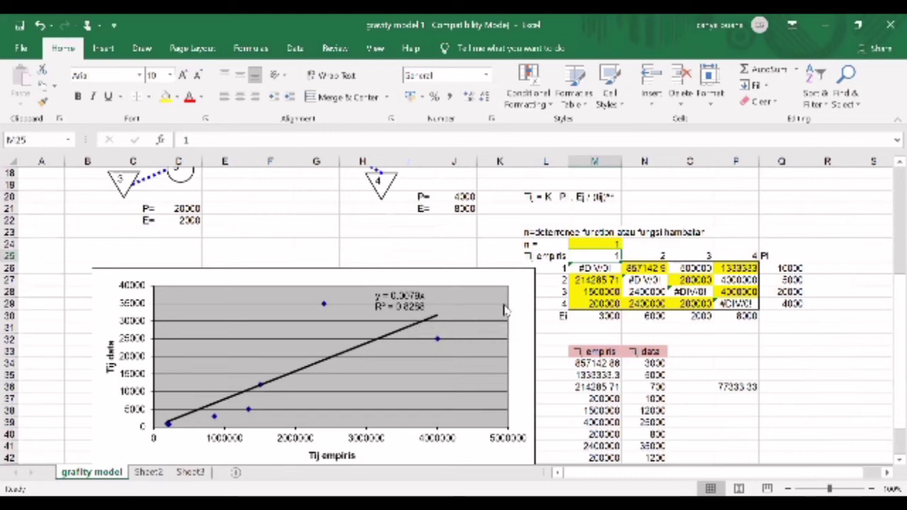
left_click(583, 243)
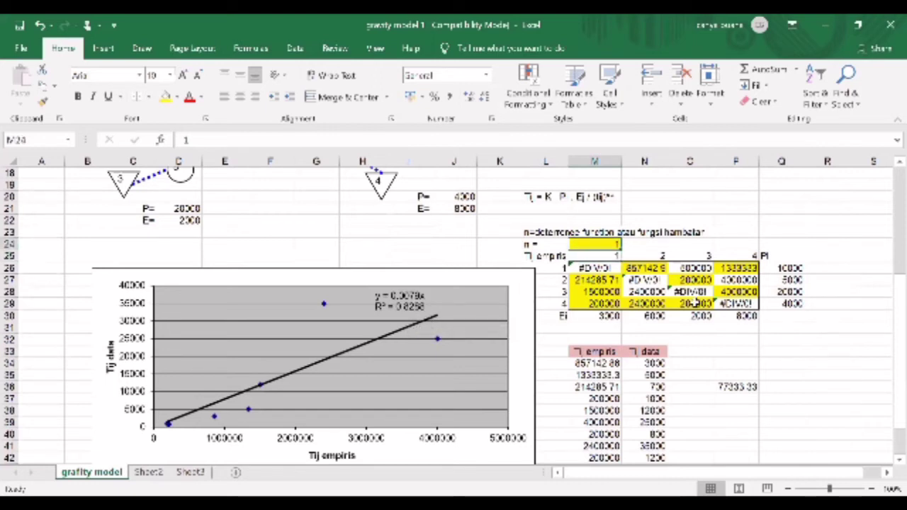
type("1,1")
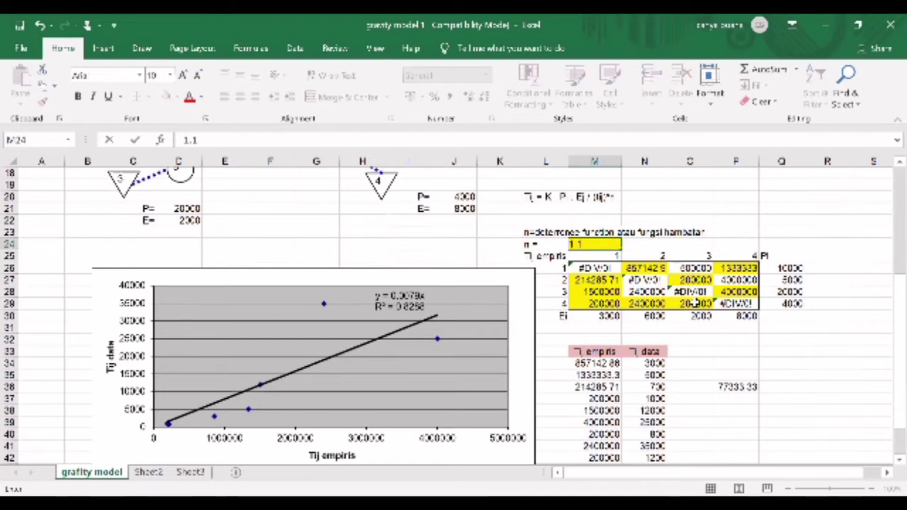
key("Return")
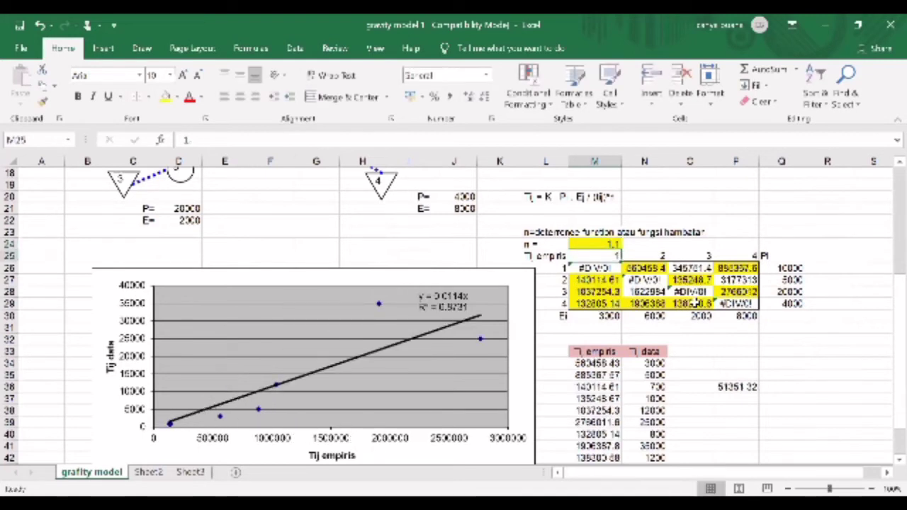
Test n in M24 at 0.9 and at 1.2, comparing the resulting trendline R² values.
left_click(590, 244)
type("0")
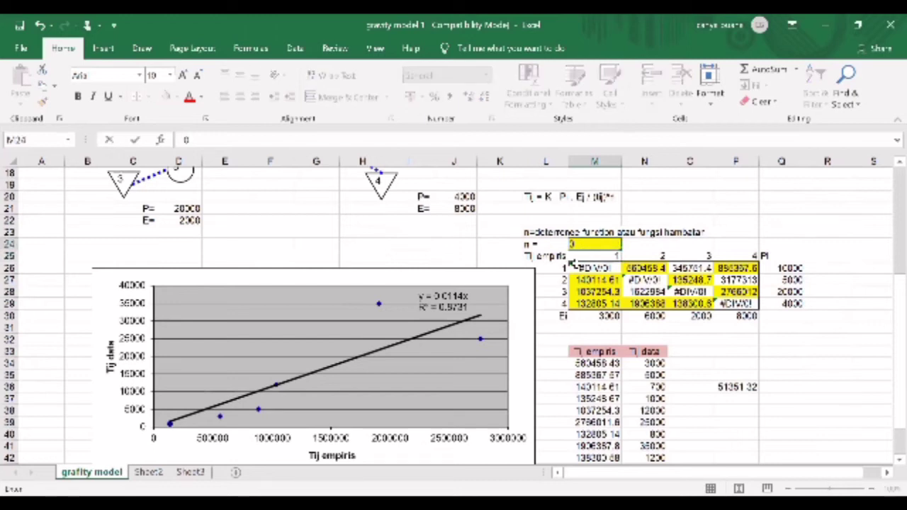
type(",9")
key("Return")
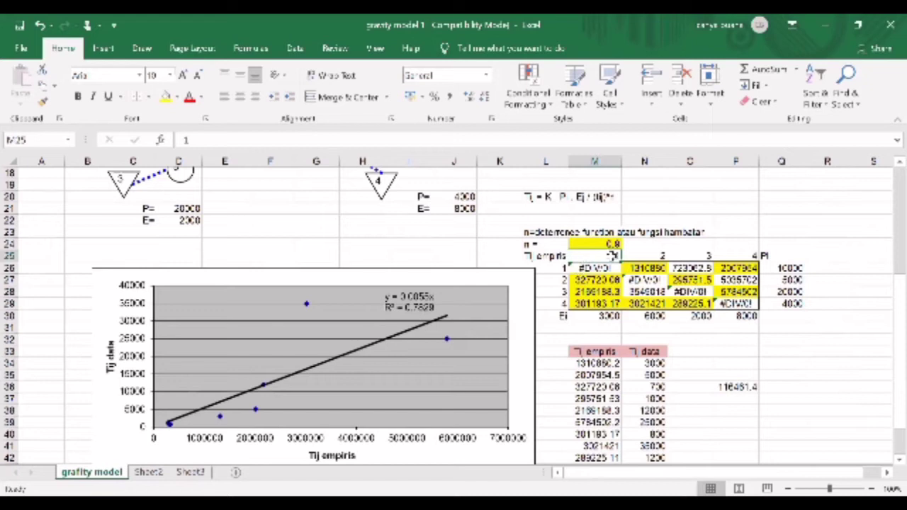
left_click(614, 235)
left_click(614, 245)
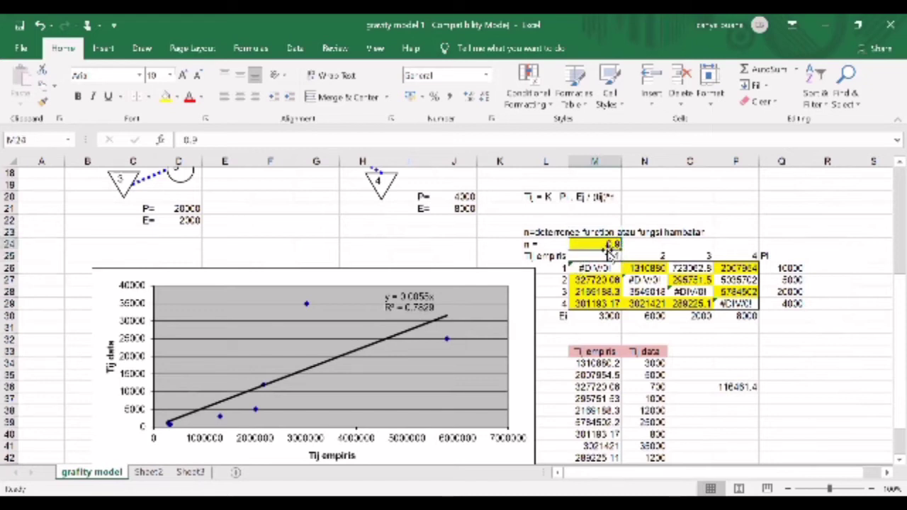
type("1.2")
key("Return")
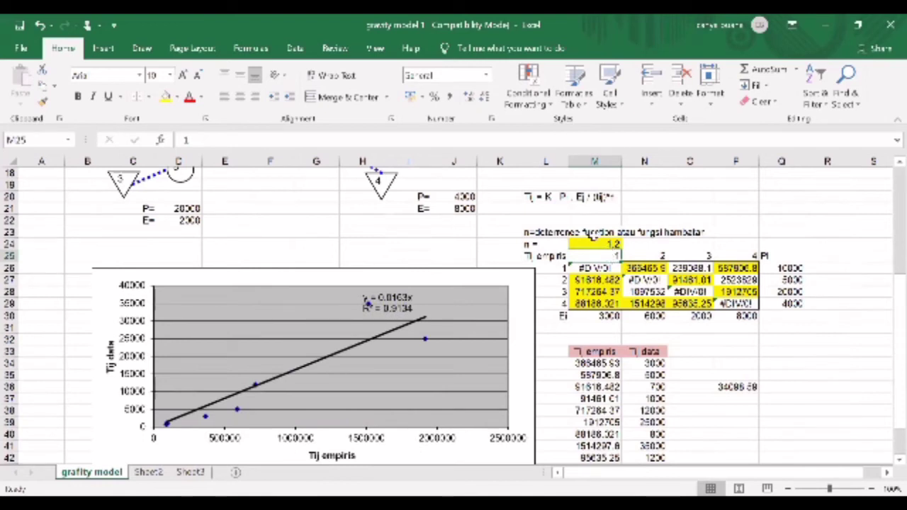
Set the deterrence exponent n in M24 to 1.6 and check the trendline fit.
left_click(593, 243)
type("1.")
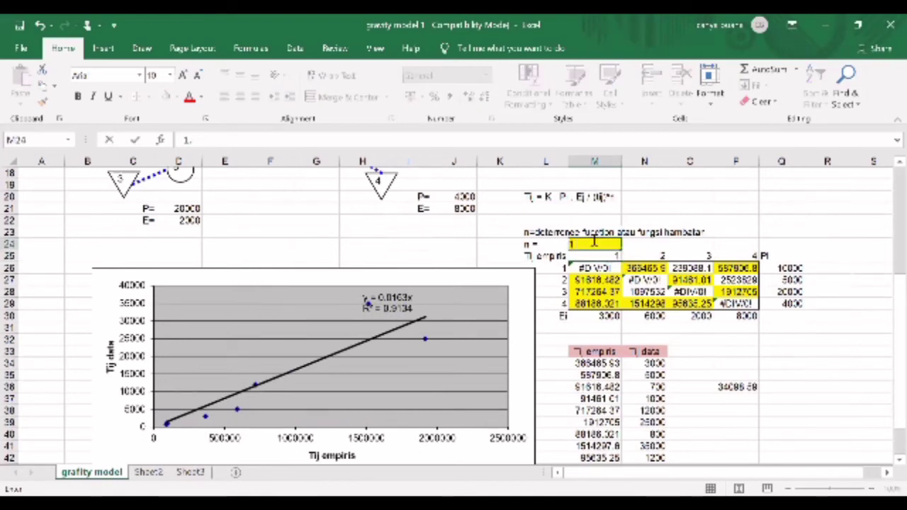
key("Return")
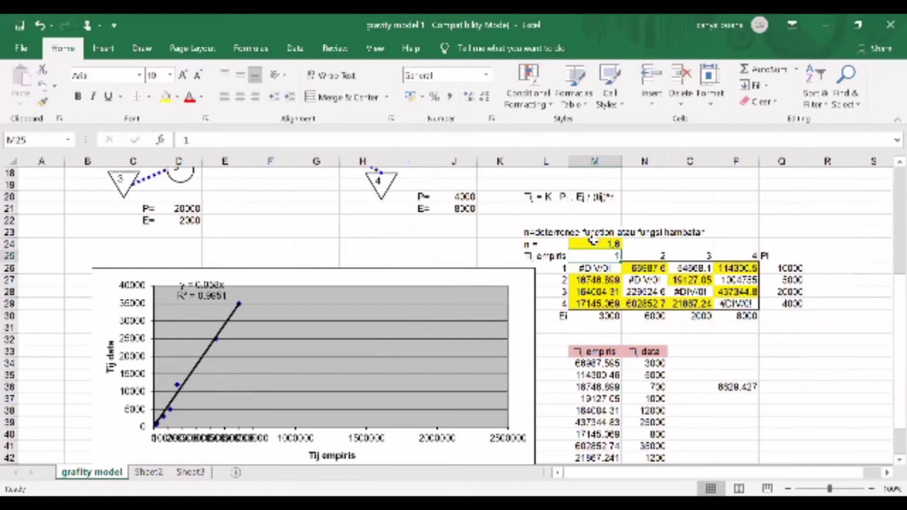
Set the deterrence exponent n in M24 to 1.7 and check the regression equation and R².
left_click(587, 241)
type("1.")
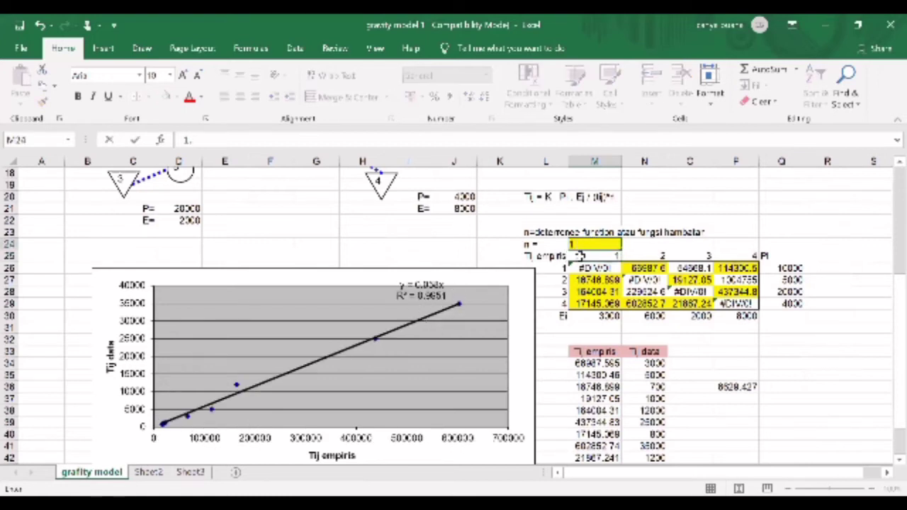
type("7")
key("Return")
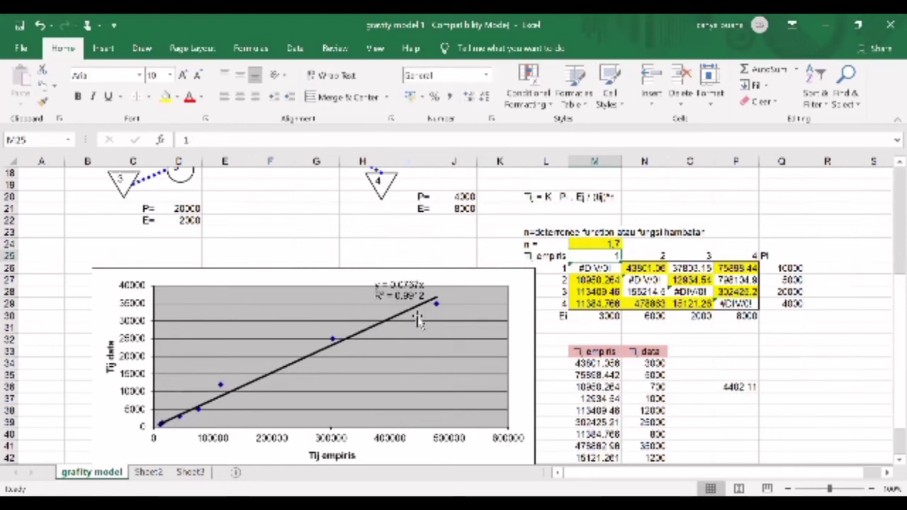
left_click(611, 245)
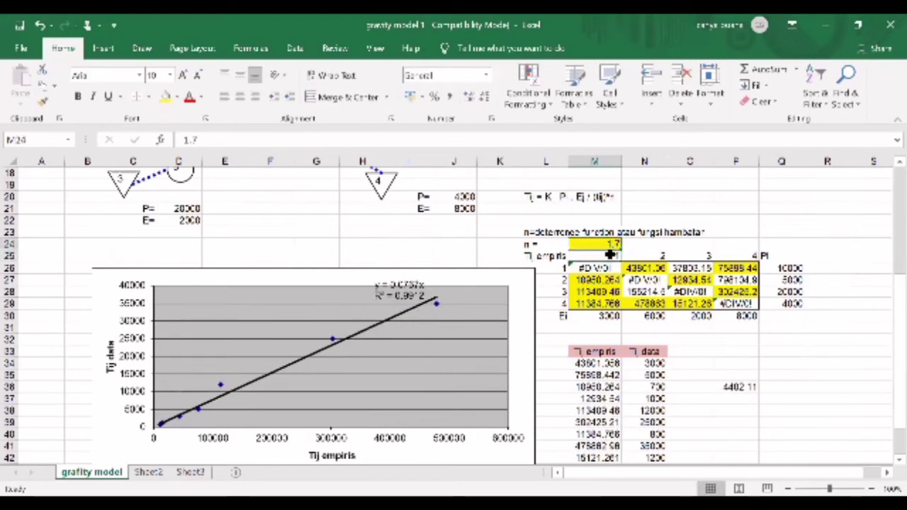
Set the deterrence exponent n in M24 back to 1.6 and recheck the chart's regression equation and R².
type("1.")
key("Return")
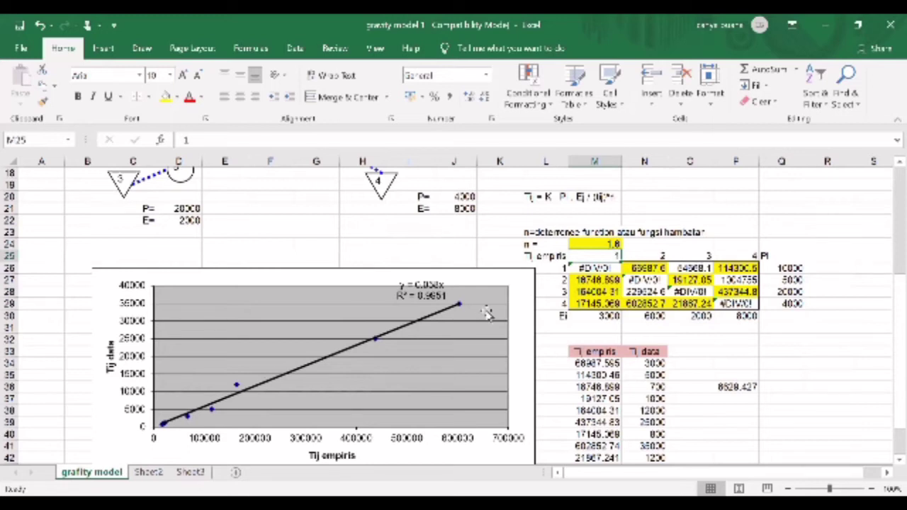
left_click(576, 243)
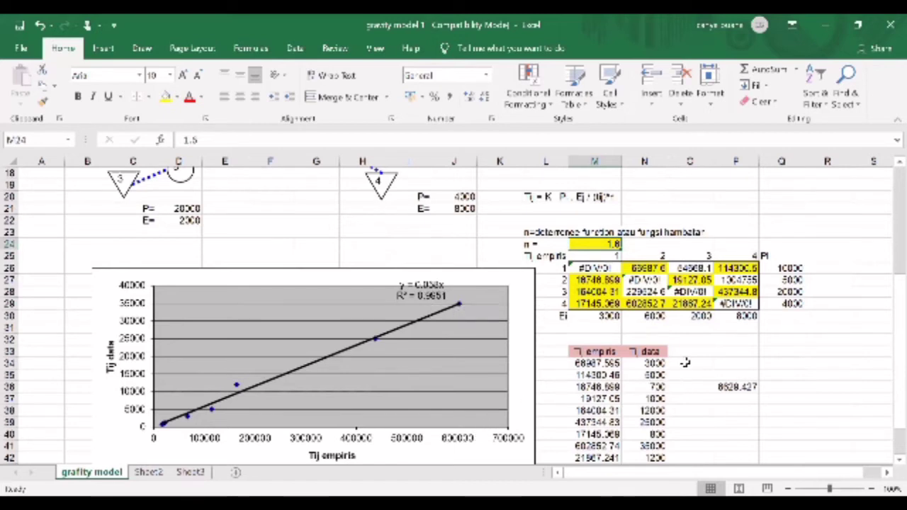
Review the final Tij equation in M45 against the regression chart, then the surveyed Tij data, travel times and zone network.
scroll(685, 362, "down", 2)
scroll(685, 362, "up", 2)
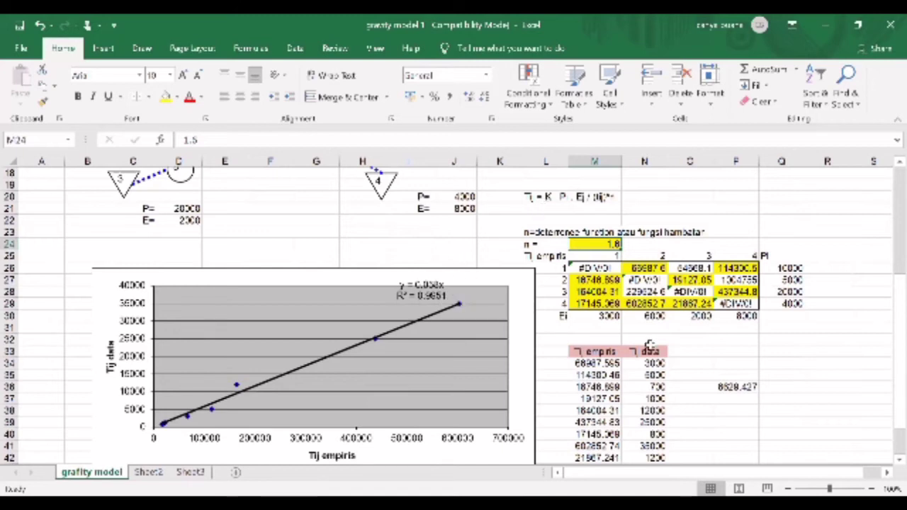
scroll(648, 345, "down", 3)
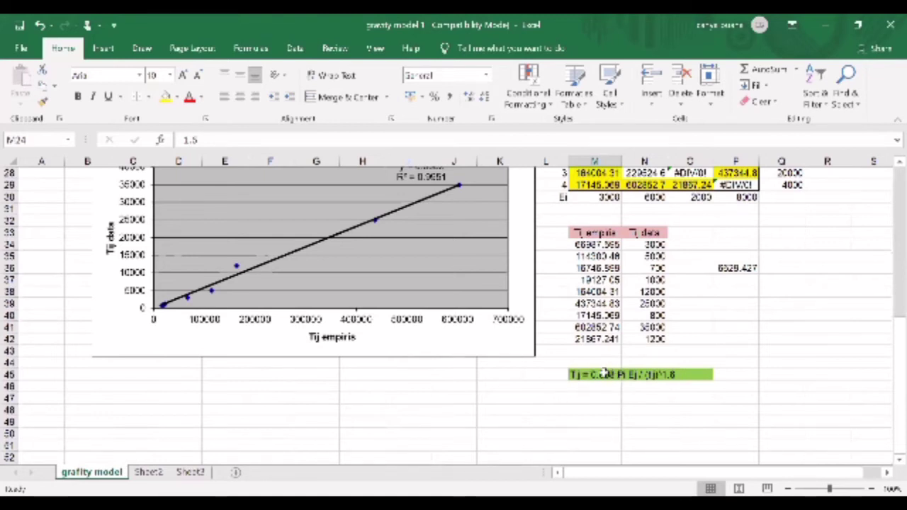
scroll(496, 319, "up", 2)
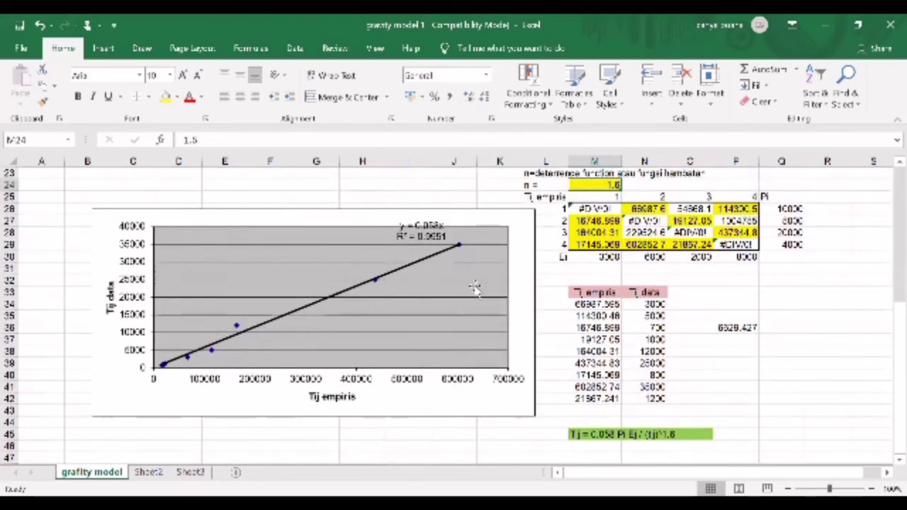
scroll(475, 290, "up", 3)
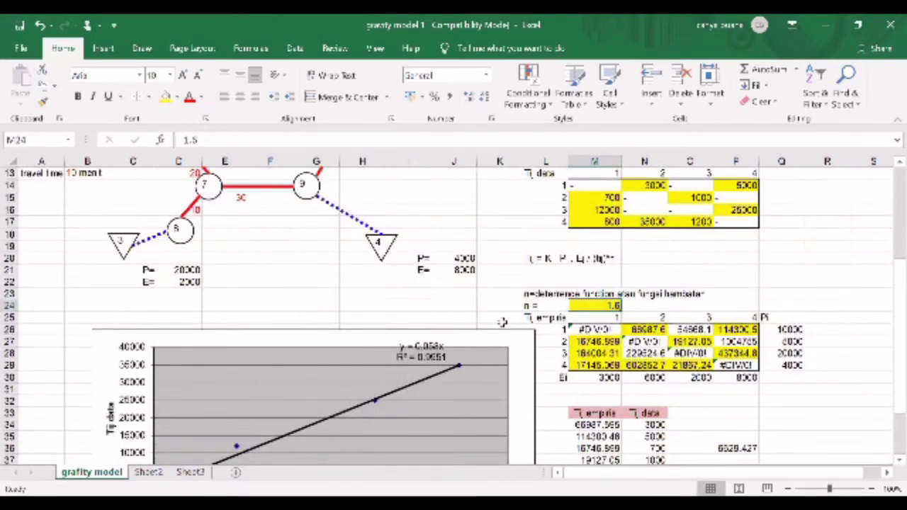
scroll(501, 322, "up", 2)
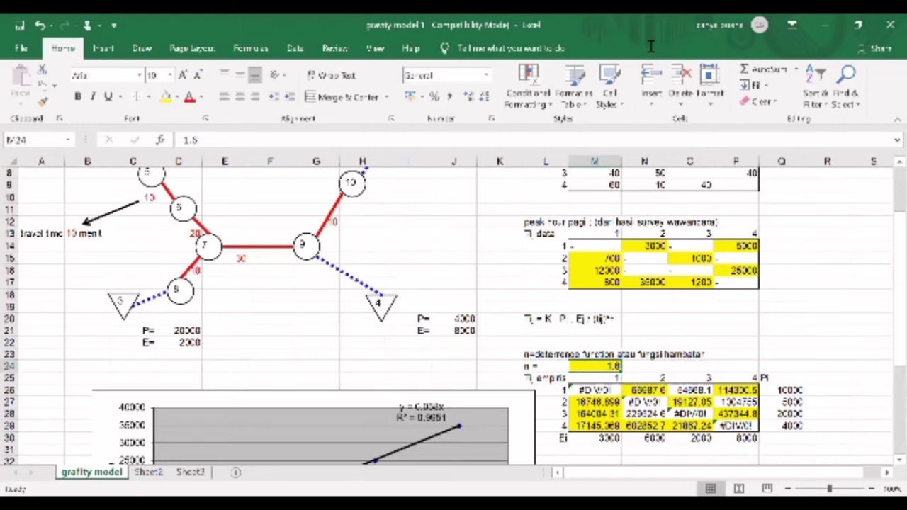
scroll(533, 291, "up", 3)
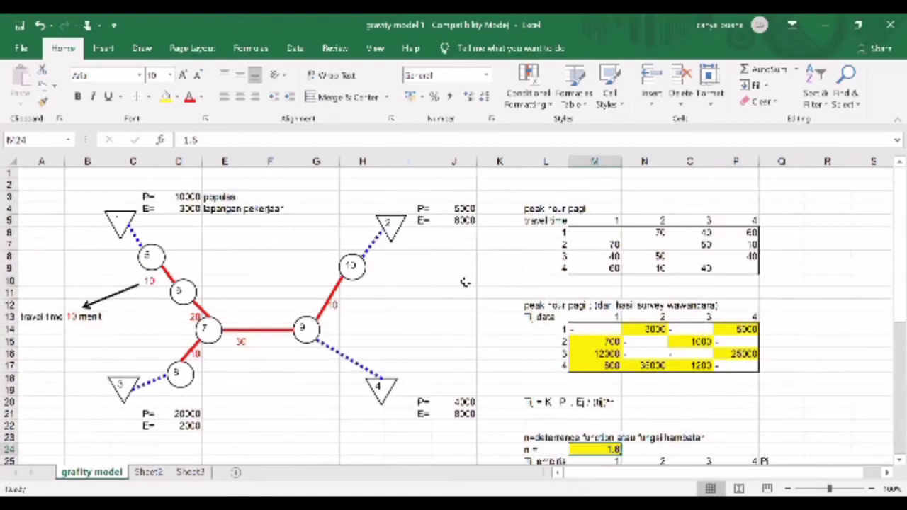